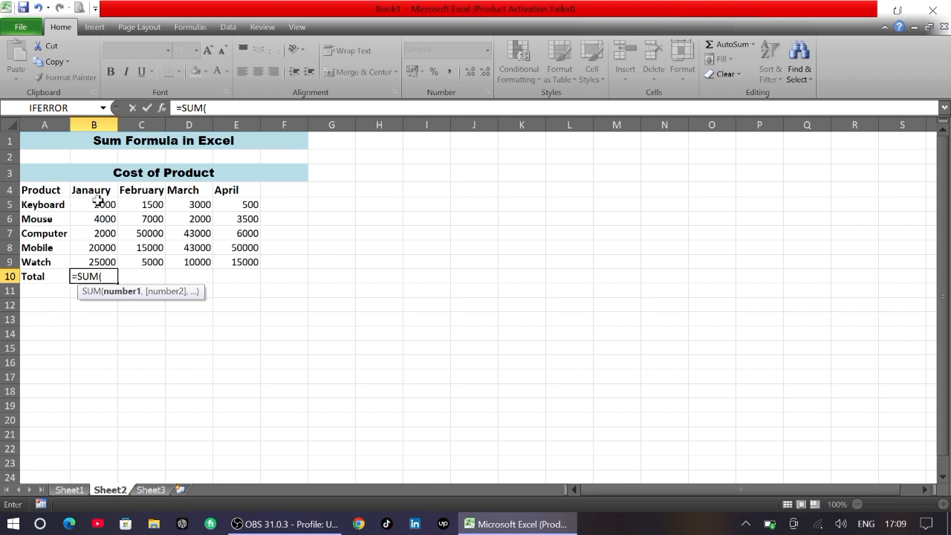
- Complete the January total in B10 as =SUM(B5:B9)
{"action": "left_click_drag", "start_coordinate": [97, 202], "coordinate": [96, 259]}
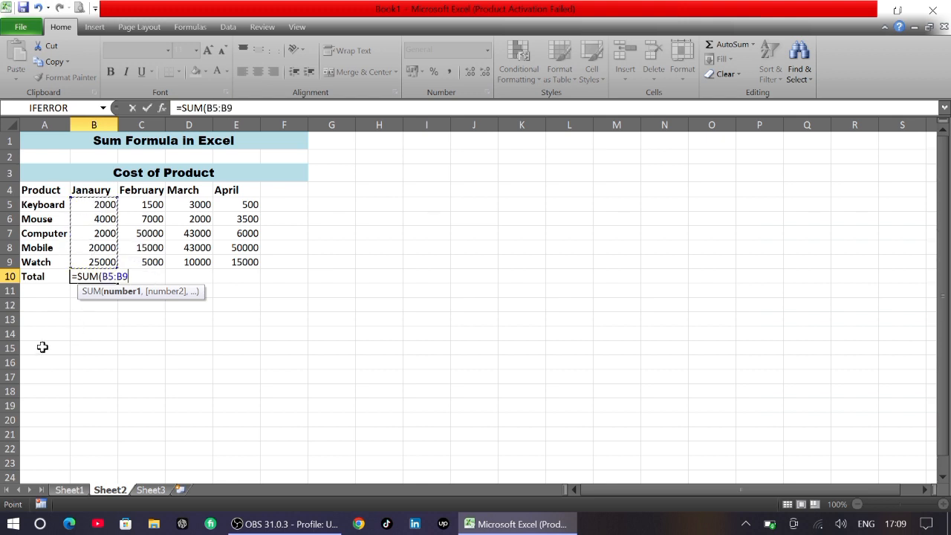
{"action": "type", "text": ")"}
{"action": "key", "text": "Return"}
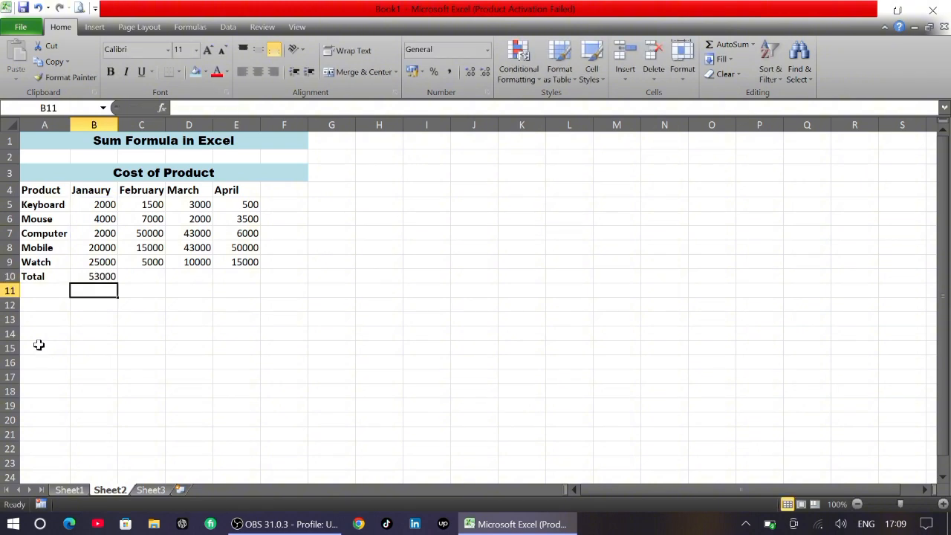
- Fill the January total formula from B10 across the Total row through April in E10
{"action": "left_click", "coordinate": [100, 278]}
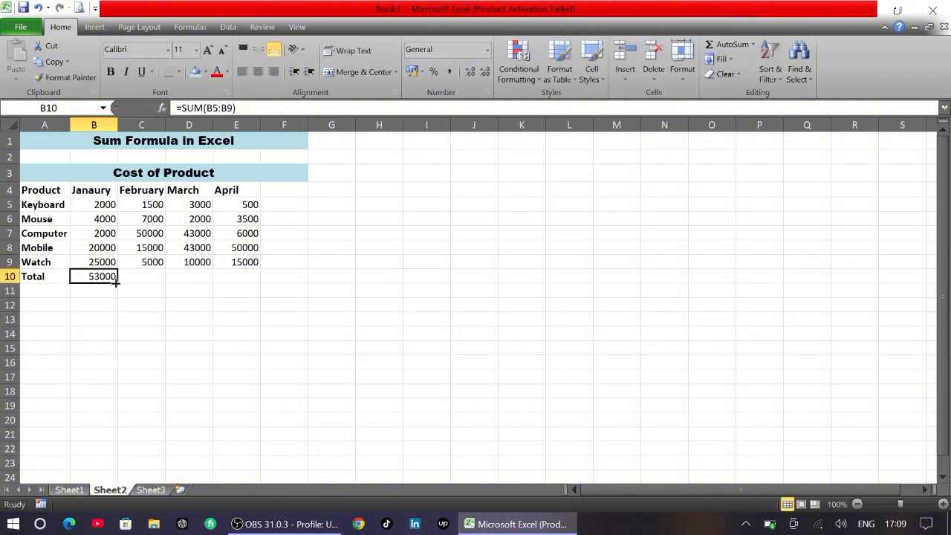
{"action": "left_click_drag", "start_coordinate": [115, 281], "coordinate": [258, 286]}
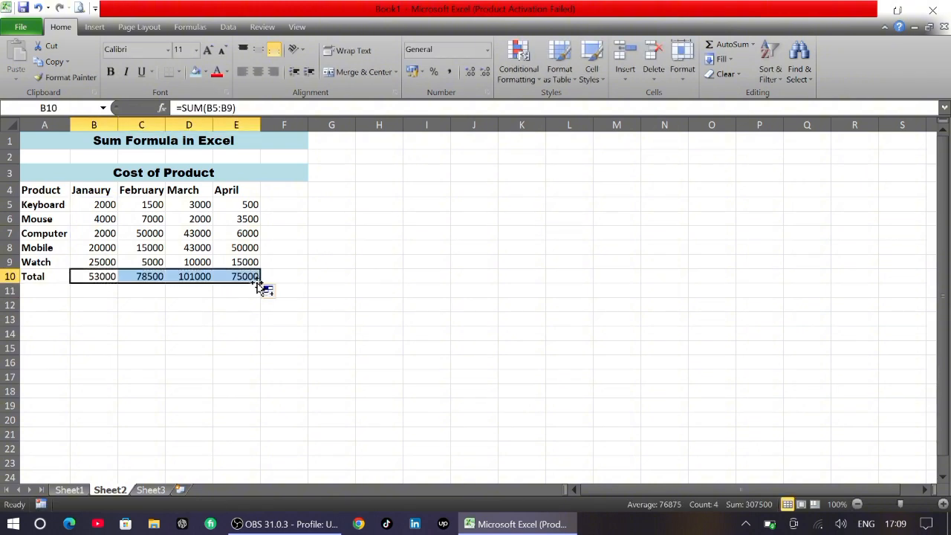
{"action": "left_click", "coordinate": [182, 291]}
{"action": "left_click", "coordinate": [107, 277]}
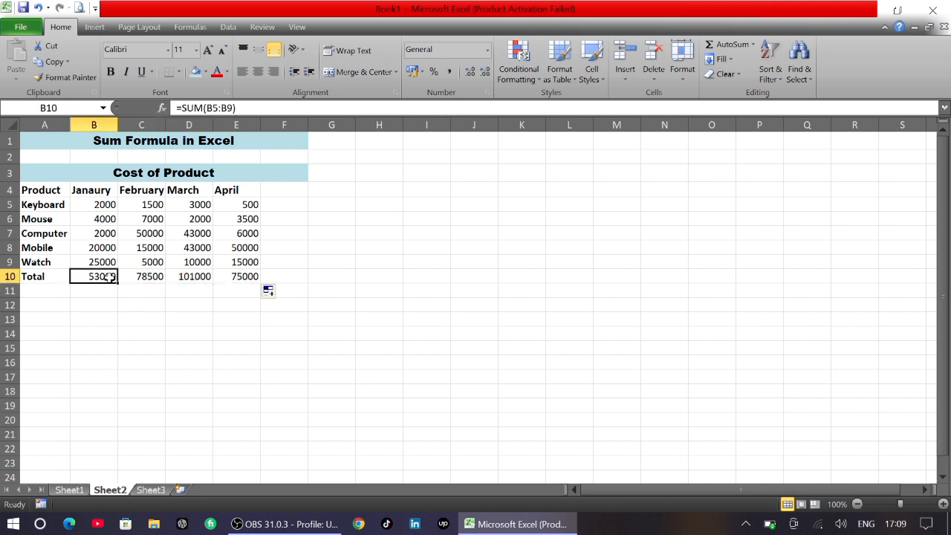
{"action": "left_click", "coordinate": [141, 304]}
- Clear the monthly sum formulas from the Total row in B10:E10
{"action": "left_click_drag", "start_coordinate": [93, 279], "coordinate": [247, 288]}
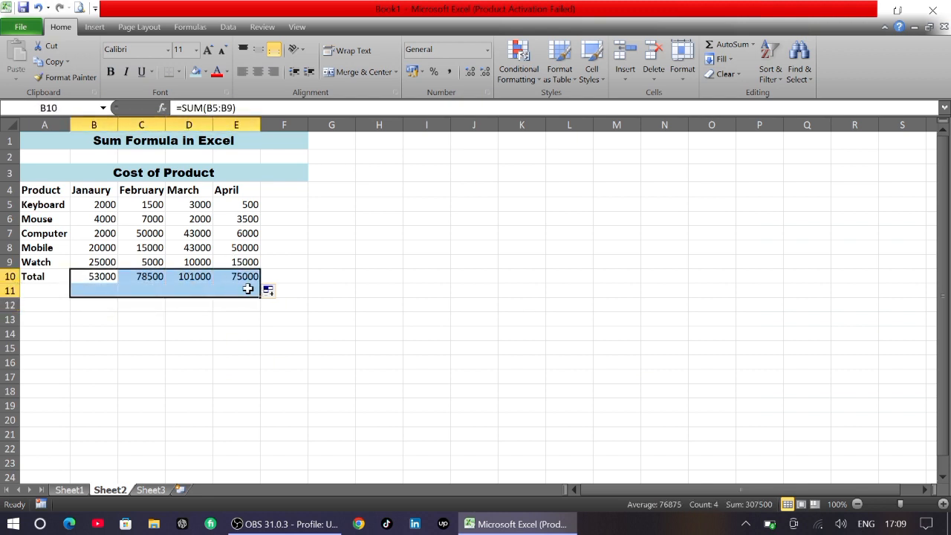
{"action": "key", "text": "Delete"}
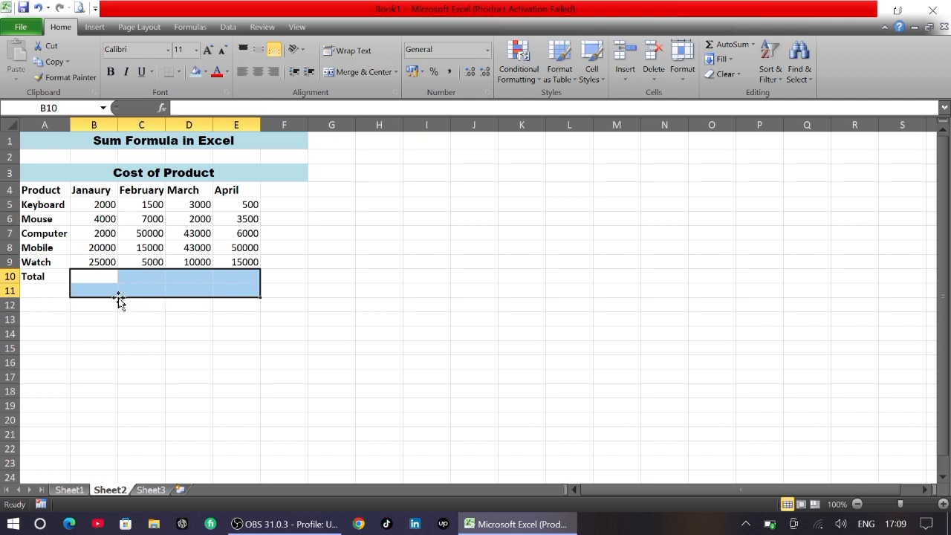
{"action": "left_click", "coordinate": [89, 278]}
{"action": "left_click", "coordinate": [122, 315]}
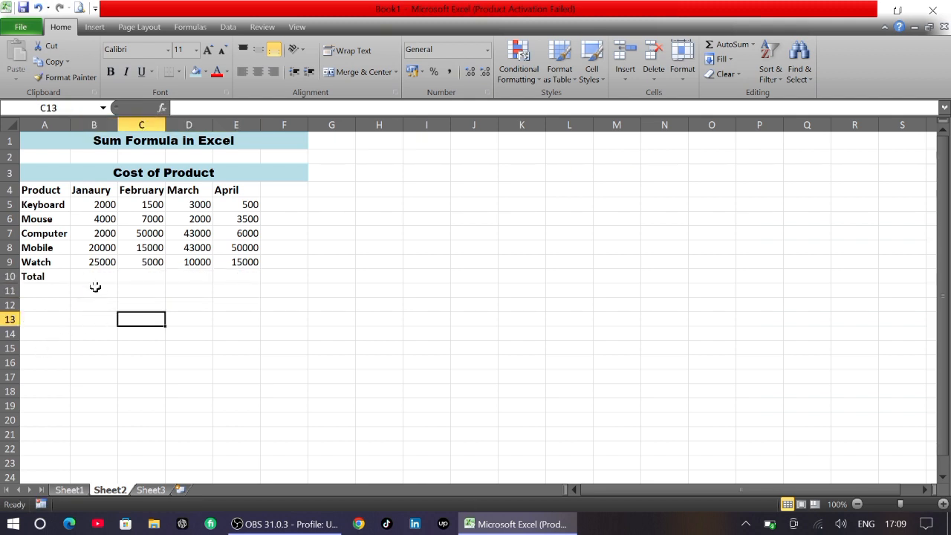
- AutoSum all four months at once in B10:E10 and check the formula in each total cell
{"action": "left_click", "coordinate": [94, 288]}
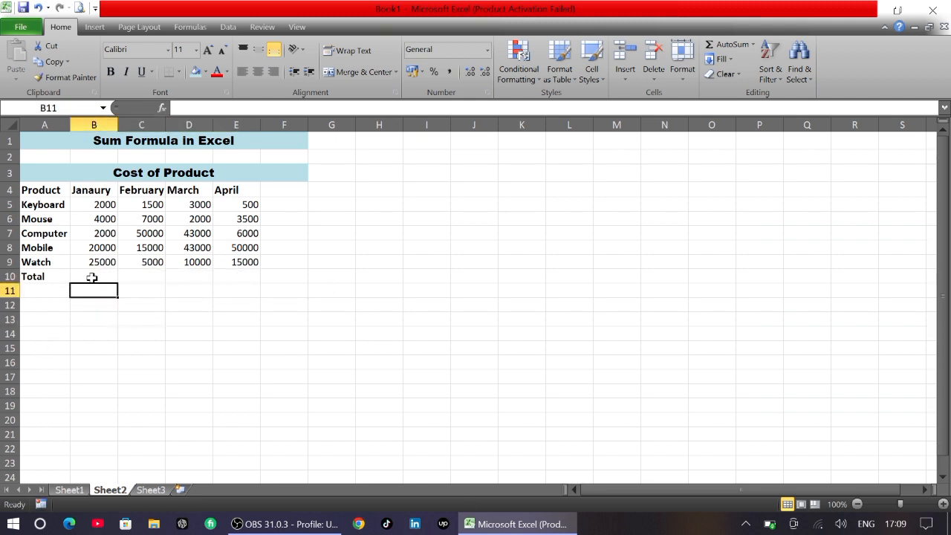
{"action": "left_click_drag", "start_coordinate": [91, 277], "coordinate": [235, 279]}
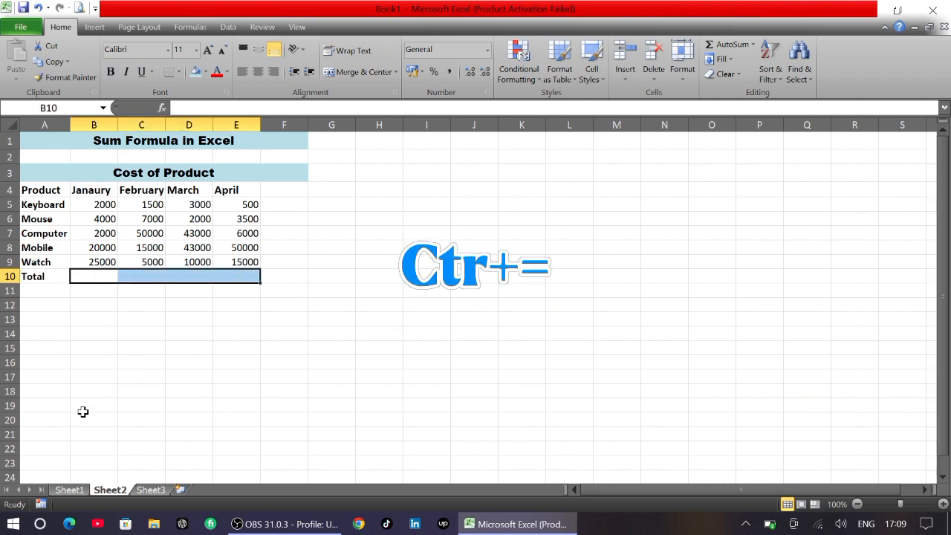
{"action": "key", "text": "alt+equal"}
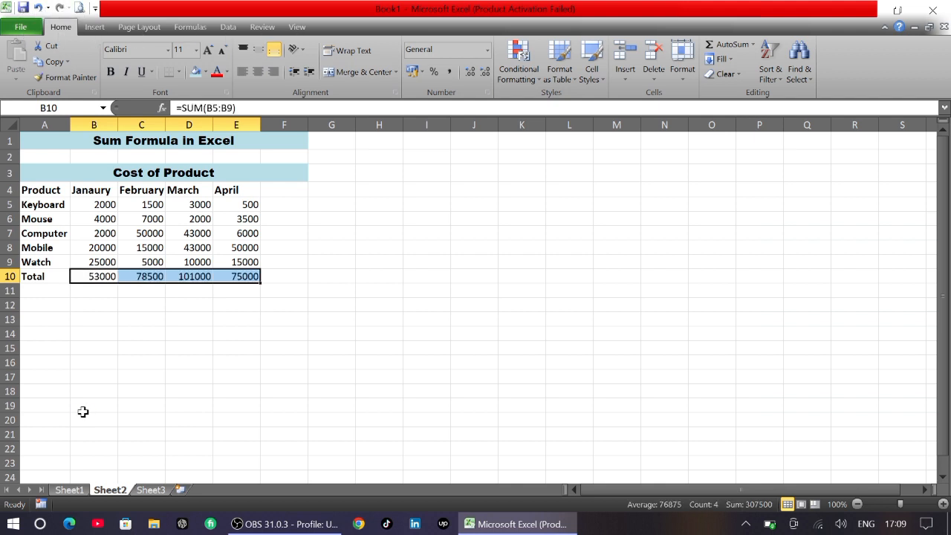
{"action": "left_click", "coordinate": [223, 336]}
{"action": "left_click", "coordinate": [95, 273]}
{"action": "key", "text": "Right"}
{"action": "key", "text": "Right"}
{"action": "key", "text": "Right"}
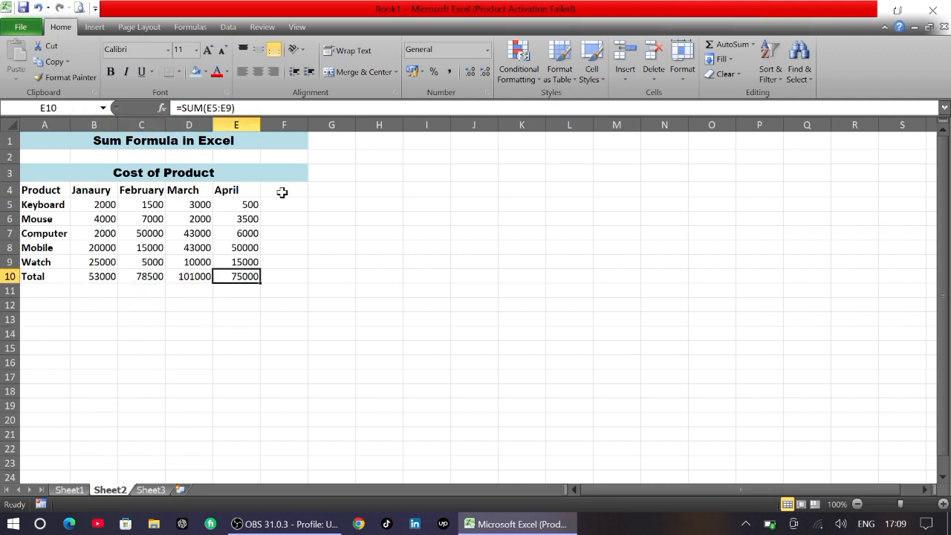
- Add the header Total in F4 and sum the Keyboard row in F5 with =SUM(B5:E5)
{"action": "left_click", "coordinate": [282, 191]}
{"action": "type", "text": "Total"}
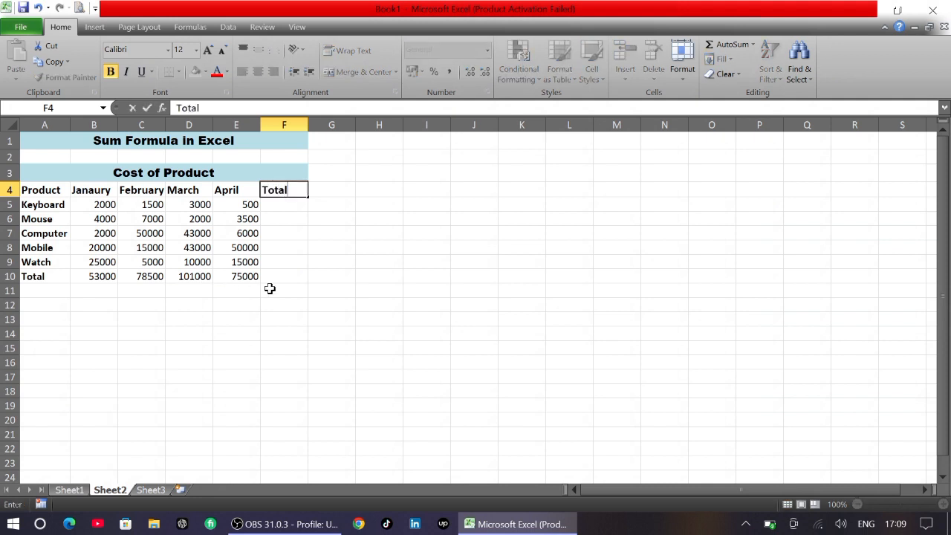
{"action": "left_click", "coordinate": [277, 203]}
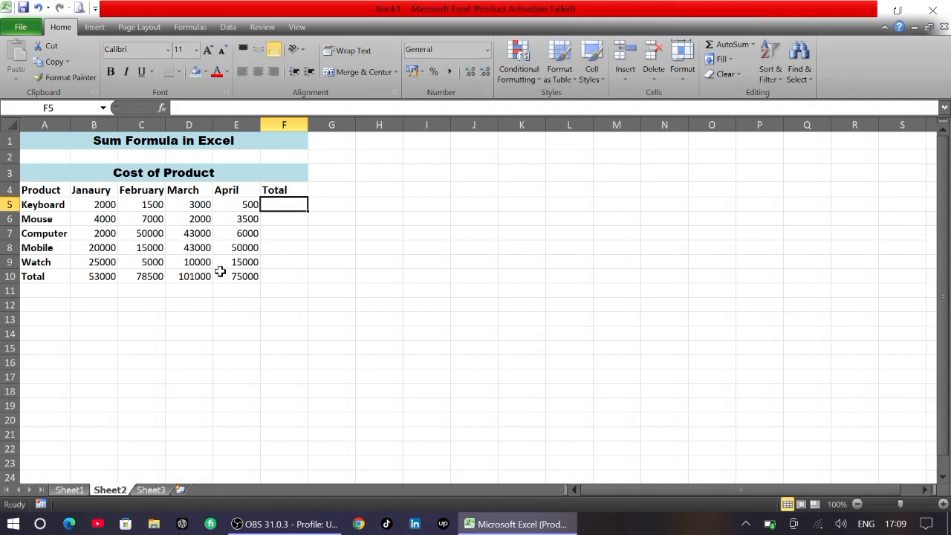
{"action": "type", "text": "=sum"}
{"action": "key", "text": "Tab"}
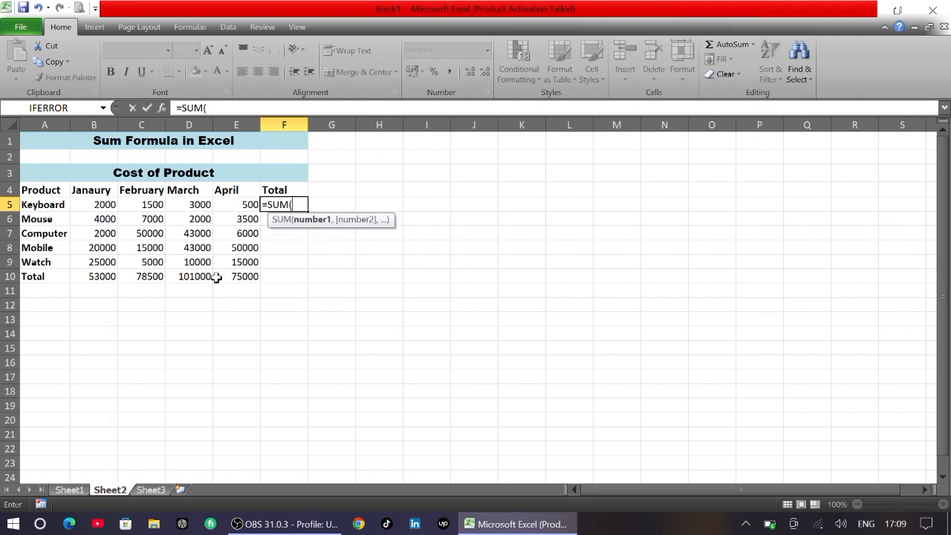
{"action": "left_click_drag", "start_coordinate": [97, 204], "coordinate": [238, 205]}
{"action": "key", "text": "Return"}
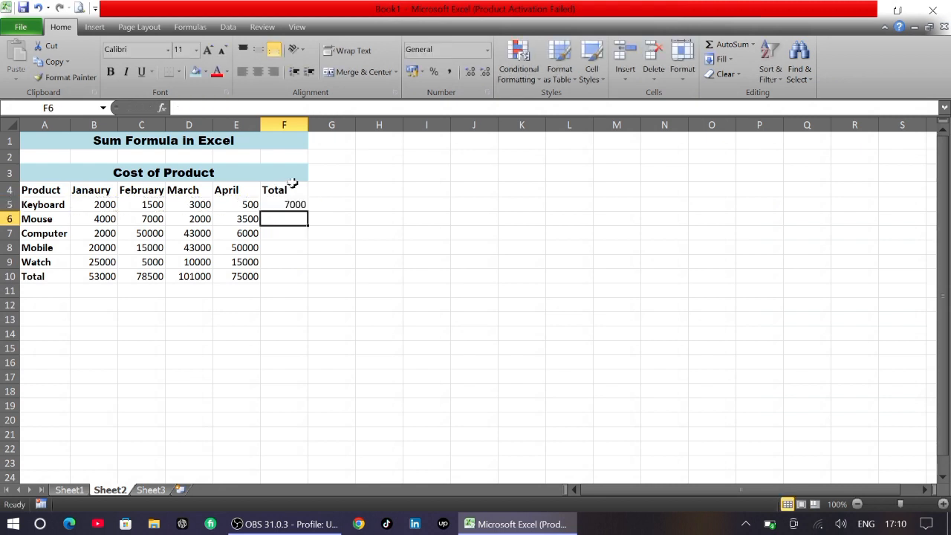
- Fill the Keyboard total formula from F5 down the Total column through F10
{"action": "left_click", "coordinate": [293, 205]}
{"action": "left_click_drag", "start_coordinate": [307, 211], "coordinate": [303, 277]}
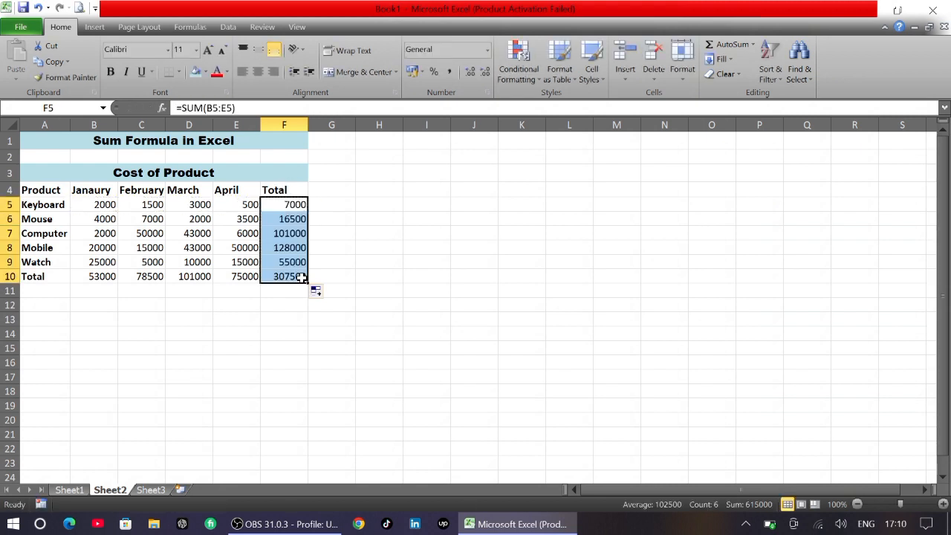
{"action": "left_click", "coordinate": [280, 290]}
{"action": "left_click", "coordinate": [290, 203]}
{"action": "left_click_drag", "start_coordinate": [290, 203], "coordinate": [289, 276]}
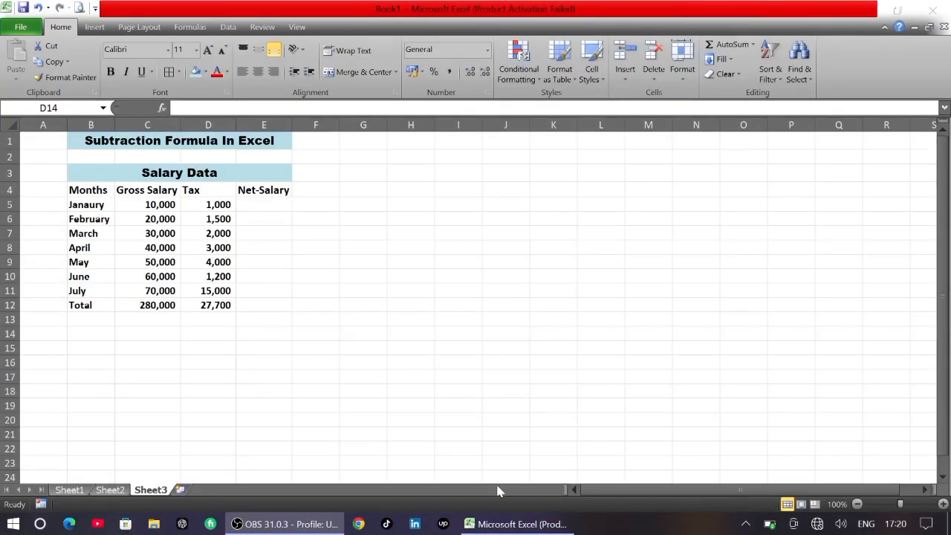
- Calculate January's net salary in E5 of the Salary Data table by subtracting tax from gross salary with =C5-D5
{"action": "left_click", "coordinate": [868, 7]}
{"action": "left_click", "coordinate": [411, 247]}
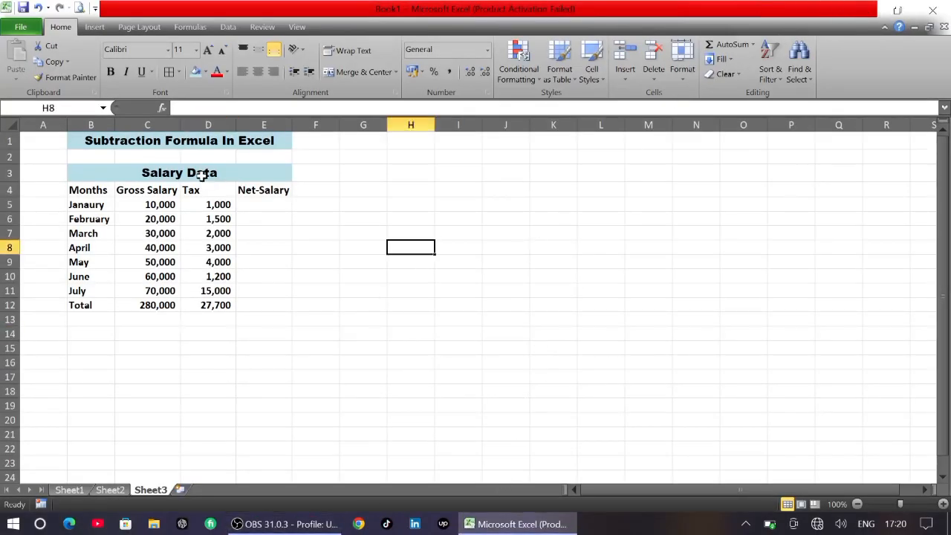
{"action": "left_click", "coordinate": [249, 203]}
{"action": "type", "text": "="}
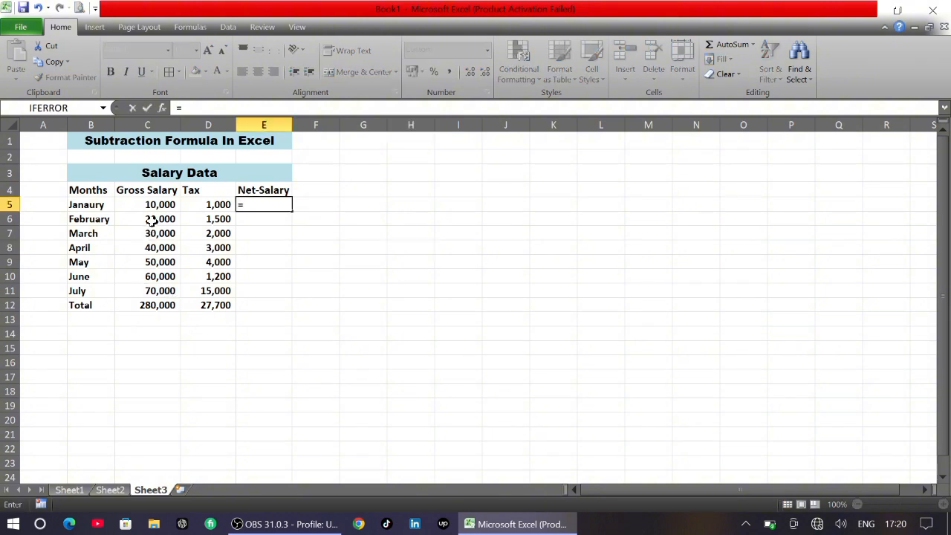
{"action": "left_click", "coordinate": [153, 202]}
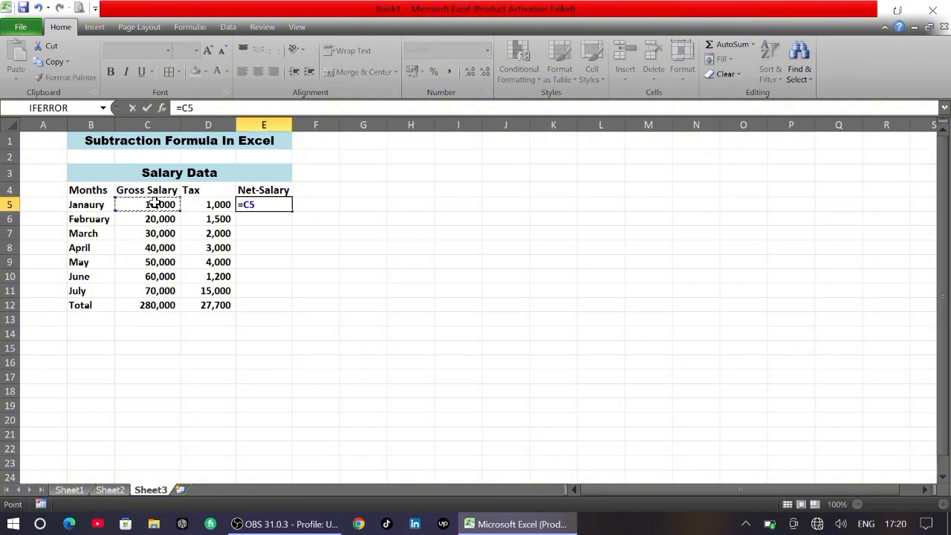
{"action": "type", "text": "-"}
{"action": "left_click", "coordinate": [209, 203]}
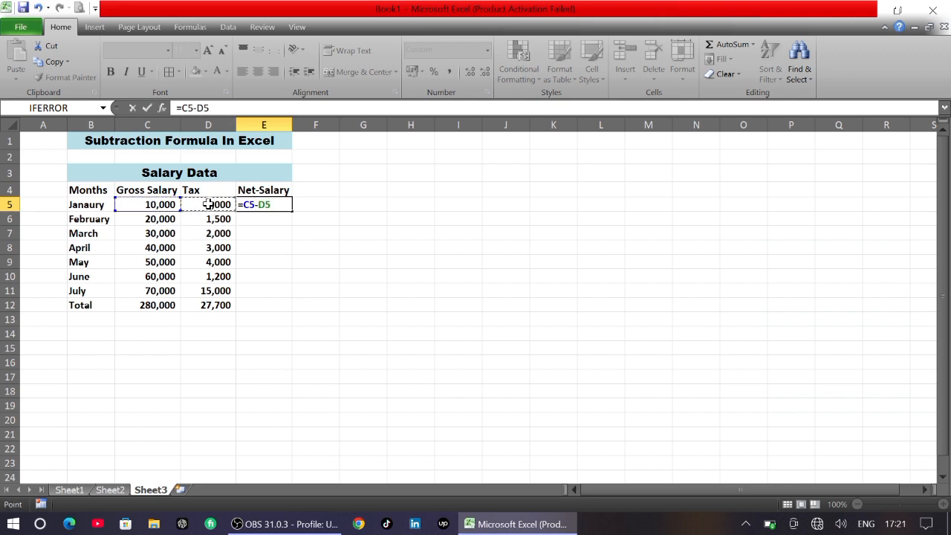
{"action": "key", "text": "Return"}
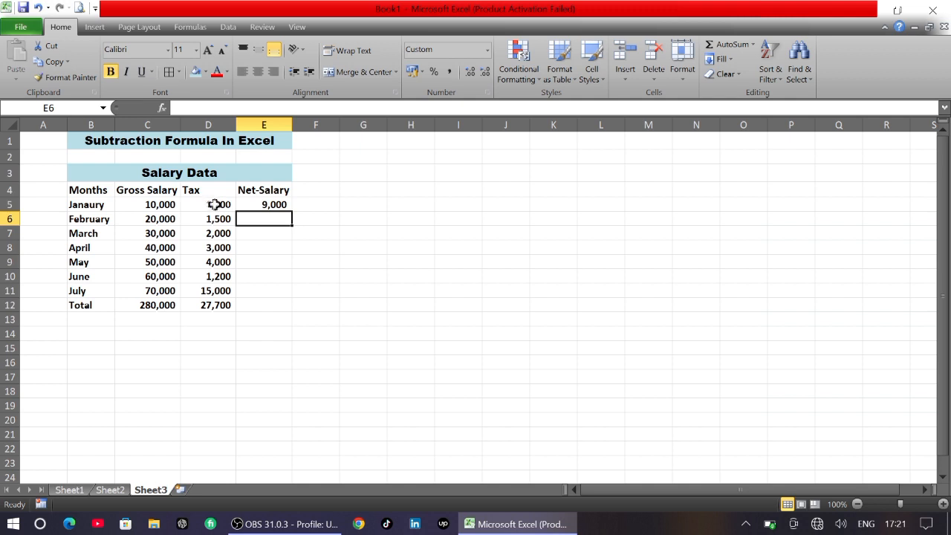
- Fill January's net salary formula from E5 down the Net-Salary column through July in E11
{"action": "left_click", "coordinate": [245, 206]}
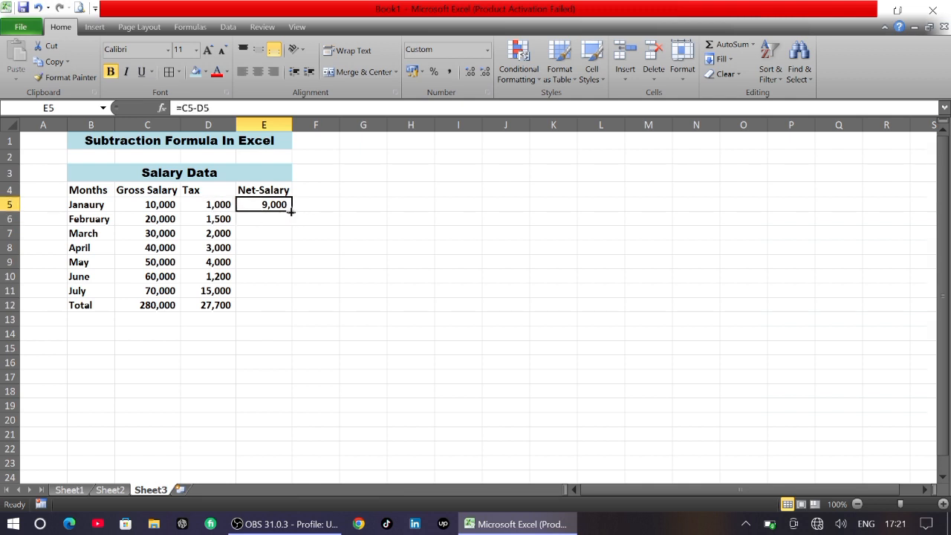
{"action": "left_click_drag", "start_coordinate": [292, 211], "coordinate": [287, 293]}
{"action": "left_click", "coordinate": [280, 306]}
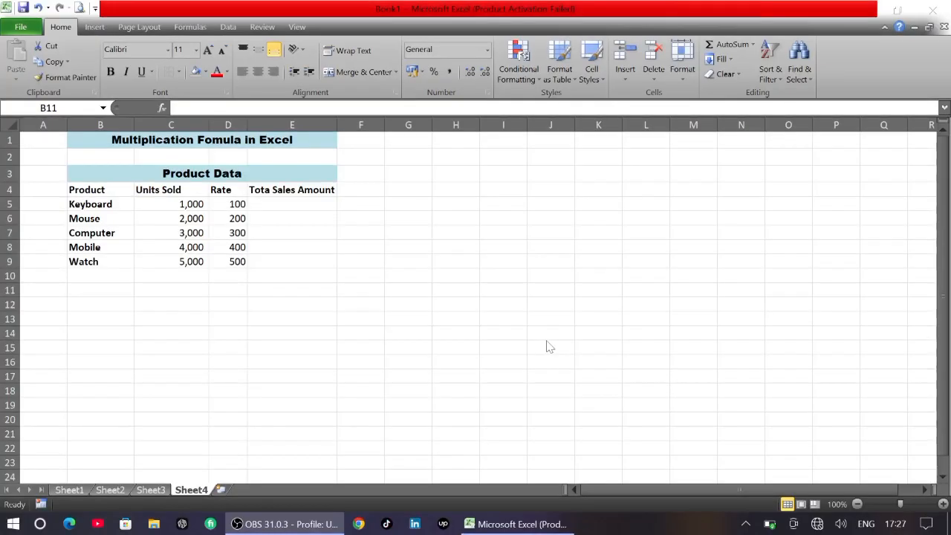
- Calculate the Keyboard sales amount in E5 of the Product Data table by multiplying units sold by rate with =C5*D5
{"action": "left_click", "coordinate": [858, 12]}
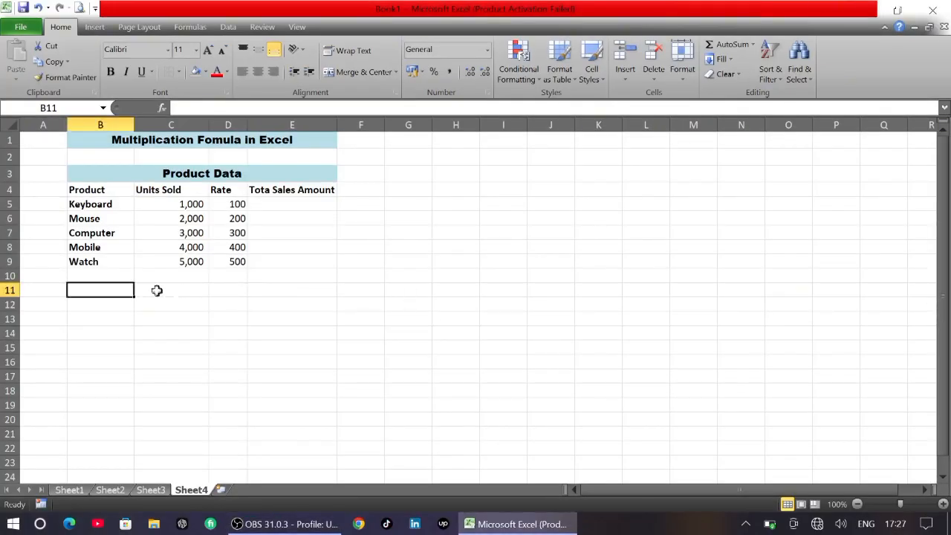
{"action": "left_click", "coordinate": [155, 298]}
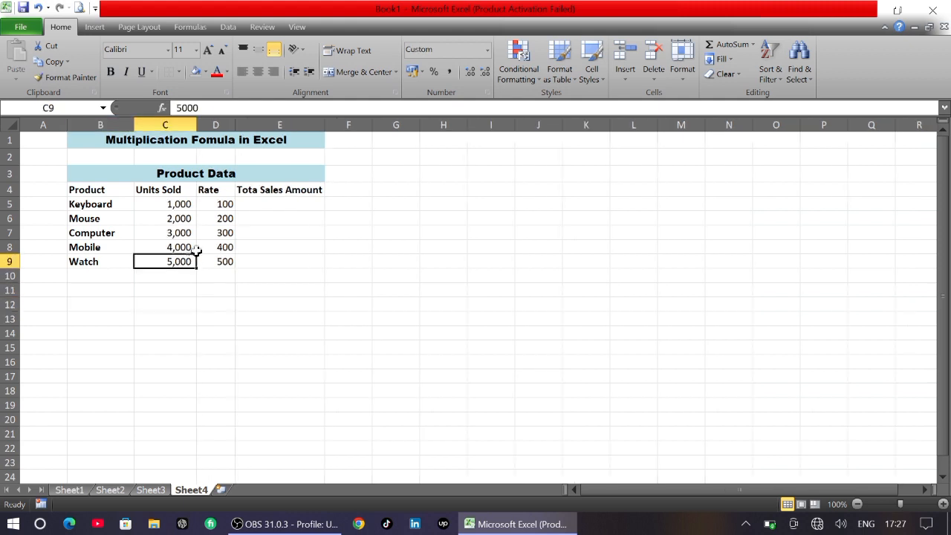
{"action": "left_click", "coordinate": [198, 249]}
{"action": "left_click", "coordinate": [201, 218]}
{"action": "left_click", "coordinate": [251, 204]}
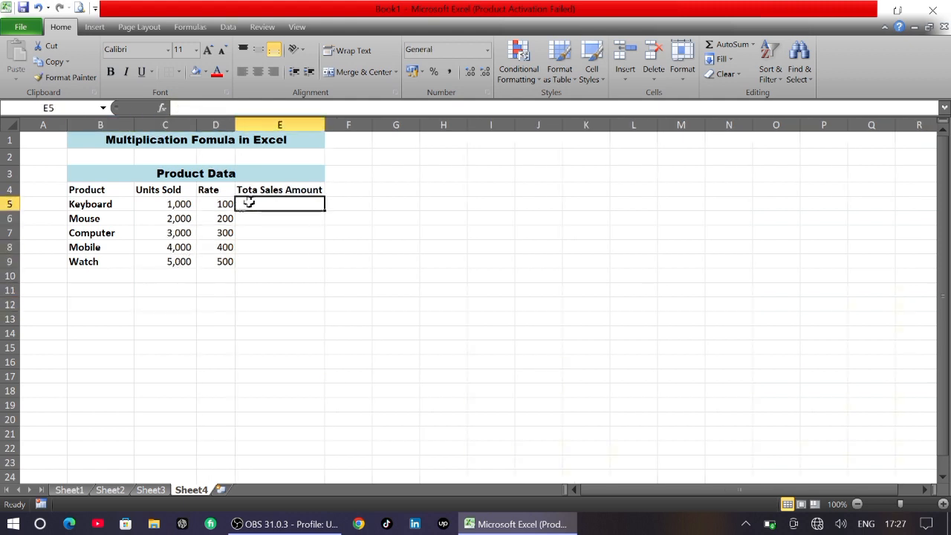
{"action": "type", "text": "="}
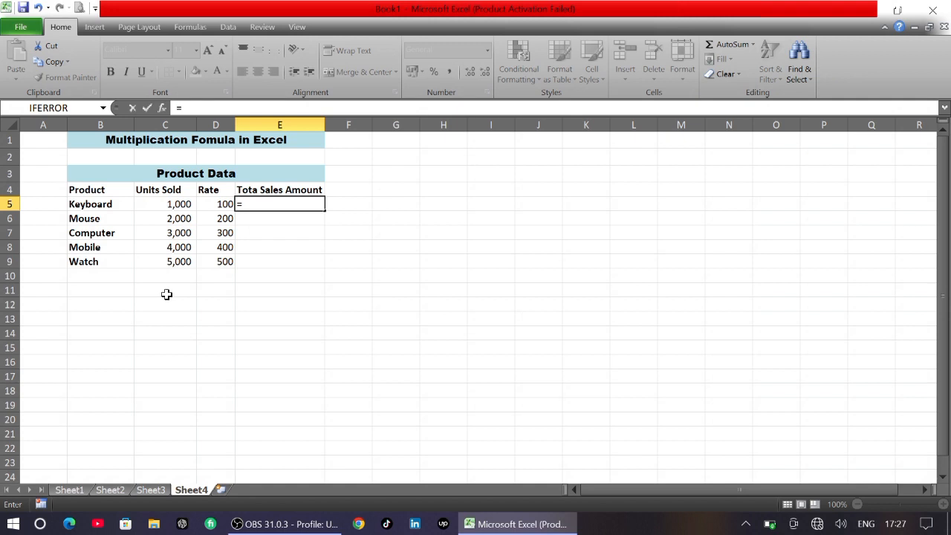
{"action": "left_click", "coordinate": [159, 203]}
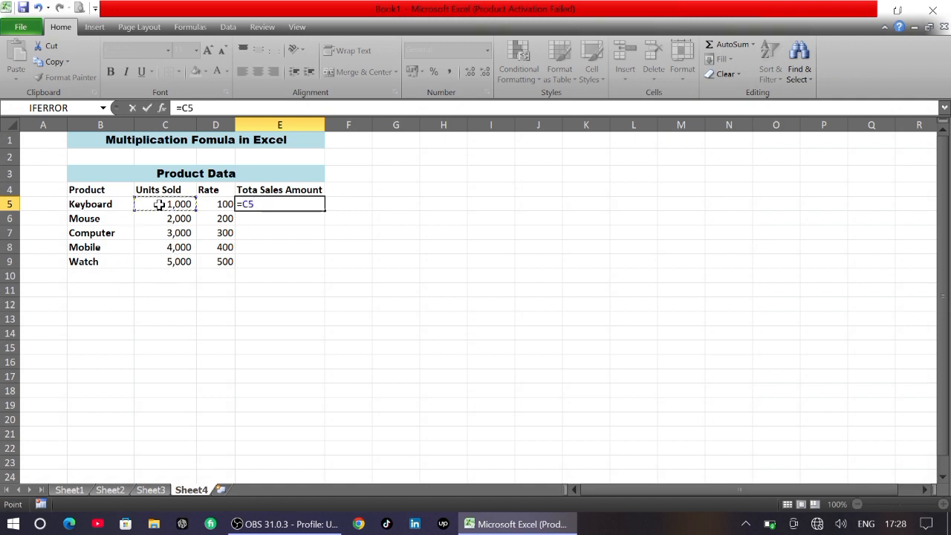
{"action": "type", "text": "*"}
{"action": "left_click", "coordinate": [219, 205]}
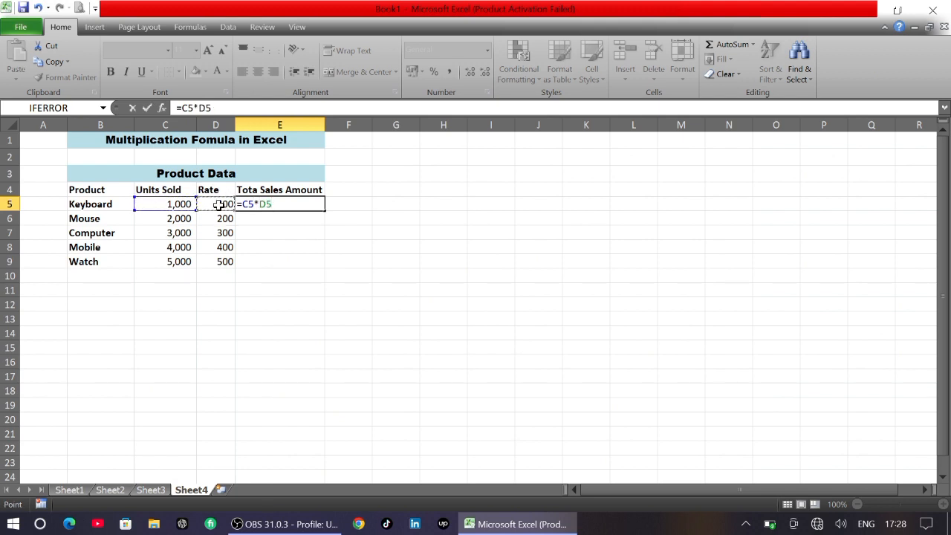
{"action": "key", "text": "Return"}
- Fill the Keyboard sales amount formula down through Watch in E9 and undo the fill
{"action": "left_click", "coordinate": [320, 206]}
{"action": "left_click_drag", "start_coordinate": [325, 211], "coordinate": [317, 259]}
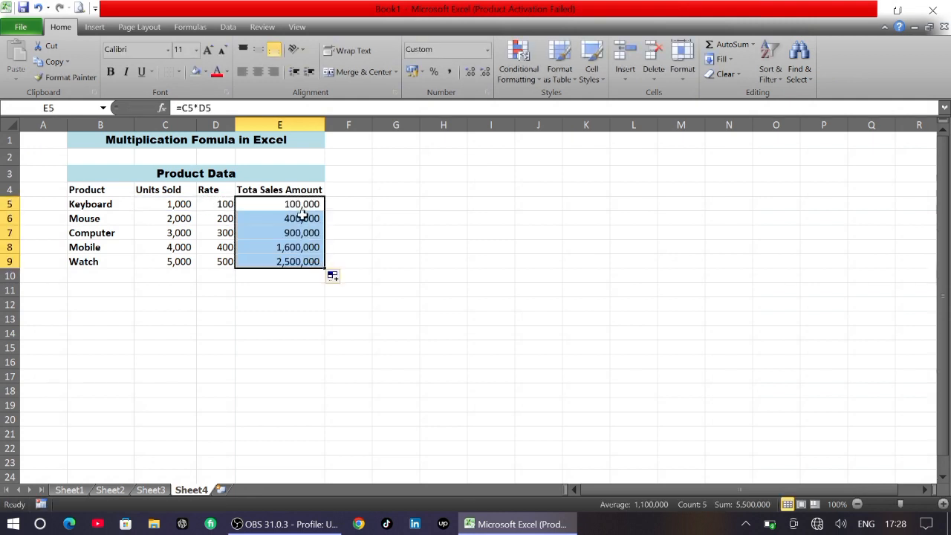
{"action": "key", "text": "ctrl+z"}
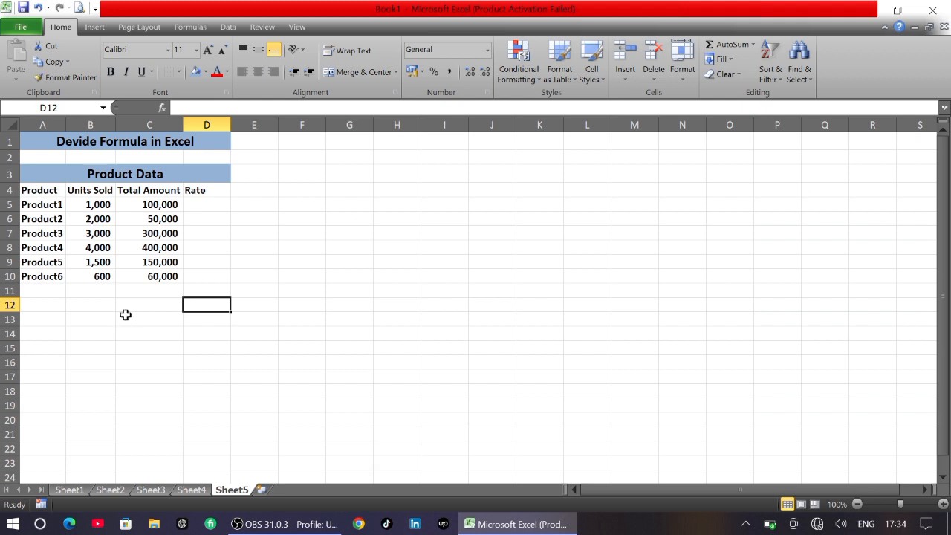
- Calculate Product1's rate in D5 of the Product Data table by dividing total amount by units sold with =C5/B5
{"action": "left_click", "coordinate": [200, 205]}
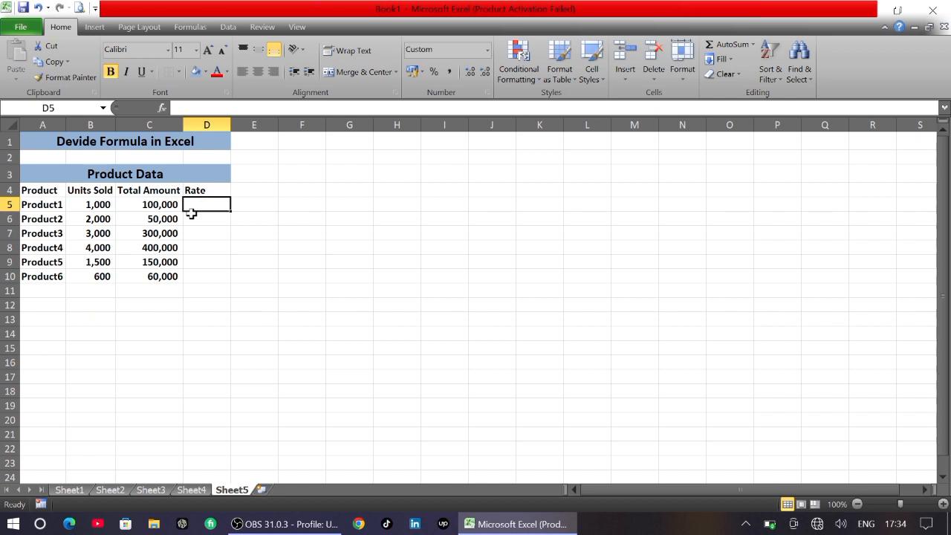
{"action": "type", "text": "="}
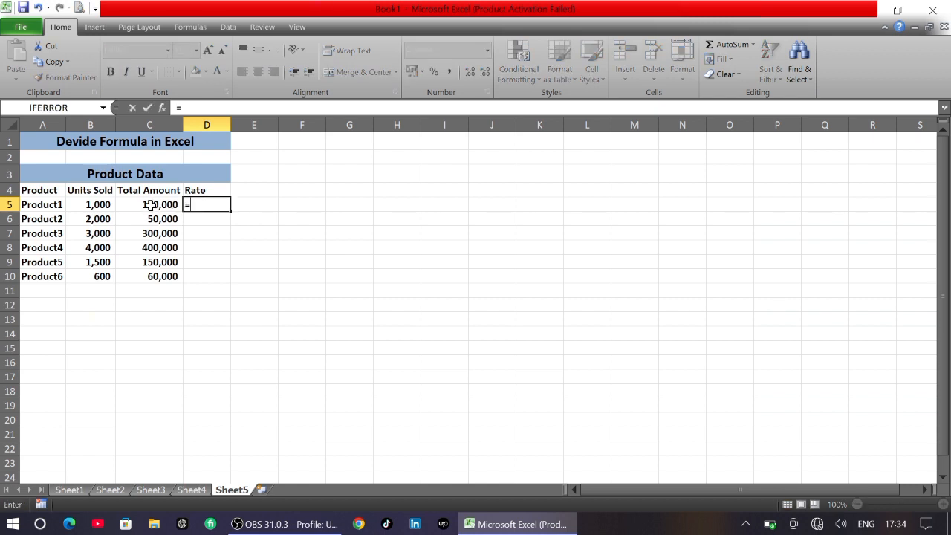
{"action": "left_click", "coordinate": [150, 205]}
{"action": "type", "text": "/"}
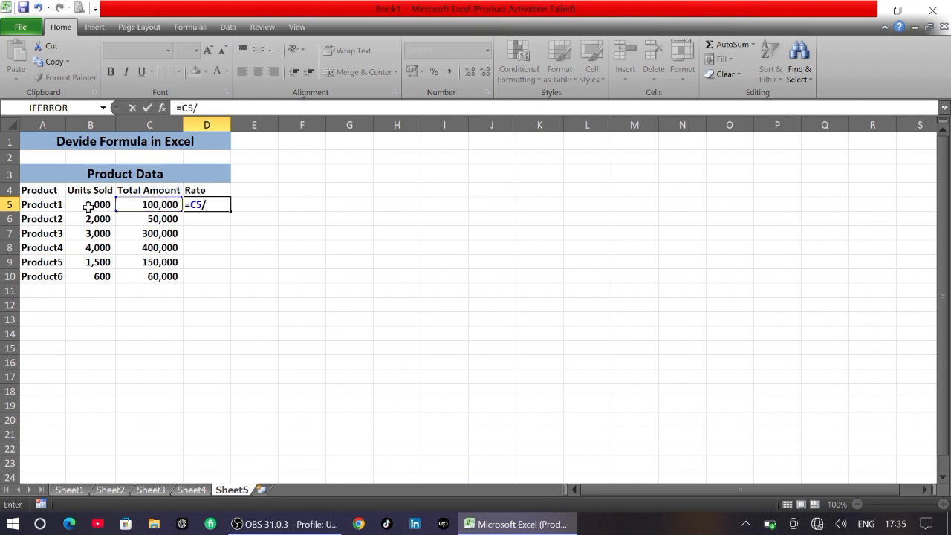
{"action": "left_click", "coordinate": [88, 205]}
{"action": "key", "text": "Return"}
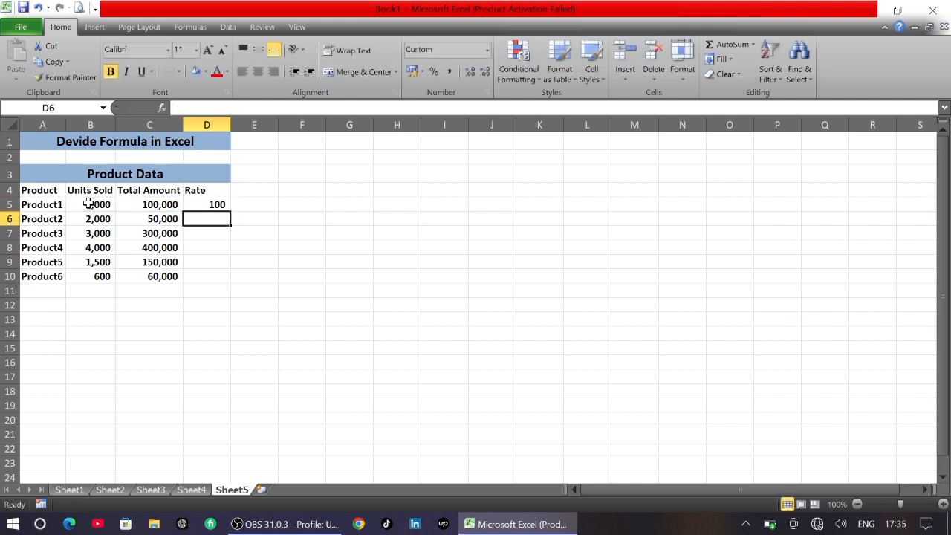
- Fill Product1's rate formula from D5 down the Rate column through Product6 in D10
{"action": "left_click", "coordinate": [210, 205]}
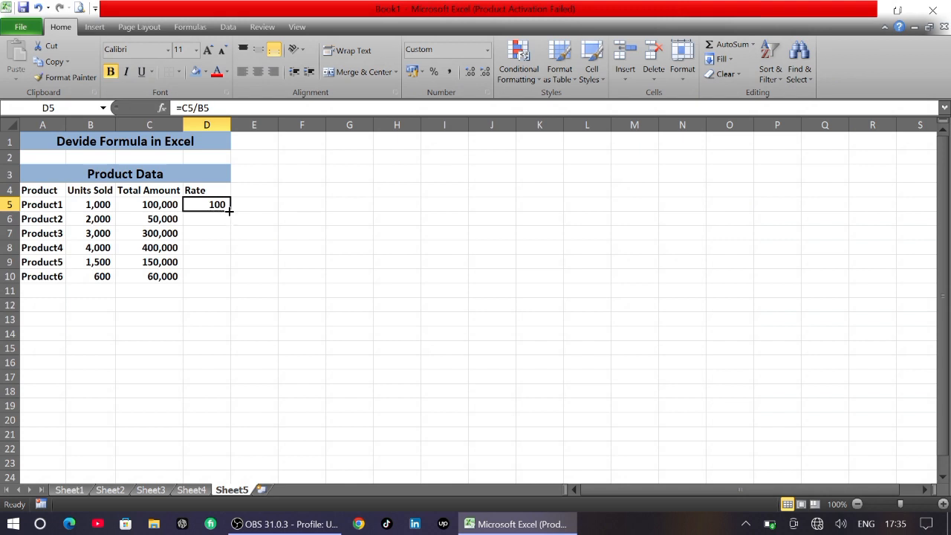
{"action": "left_click_drag", "start_coordinate": [229, 211], "coordinate": [227, 276]}
{"action": "left_click", "coordinate": [233, 261]}
{"action": "left_click", "coordinate": [197, 204]}
{"action": "left_click", "coordinate": [212, 248]}
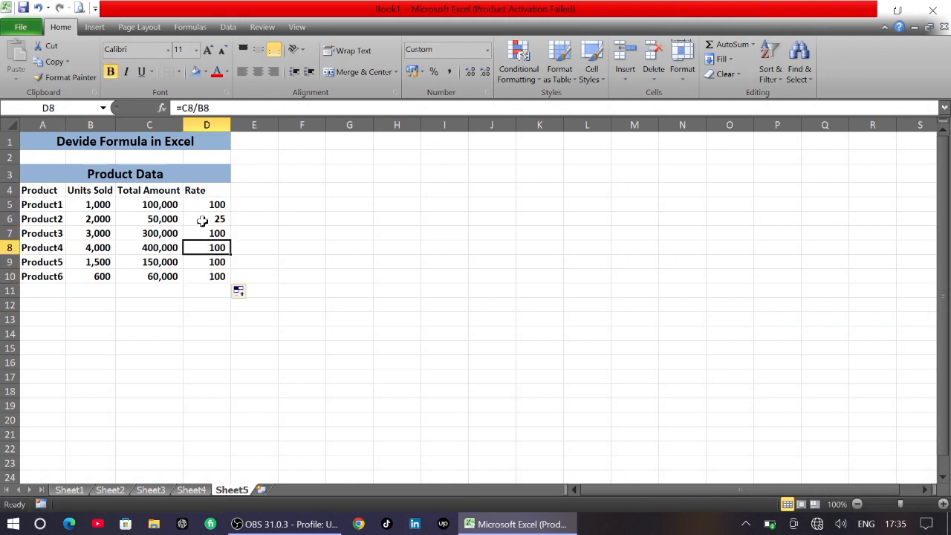
{"action": "left_click", "coordinate": [202, 219]}
{"action": "left_click", "coordinate": [140, 238]}
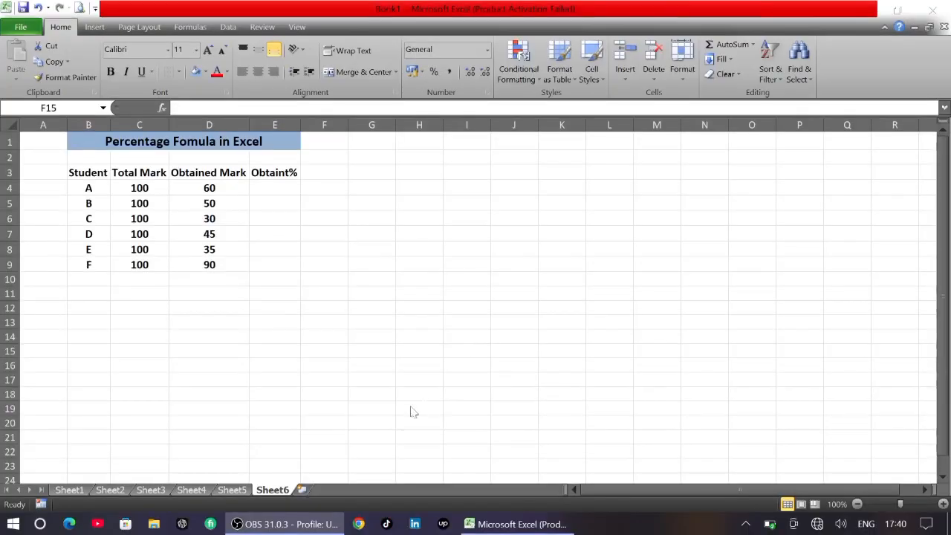
{"action": "left_click", "coordinate": [518, 524]}
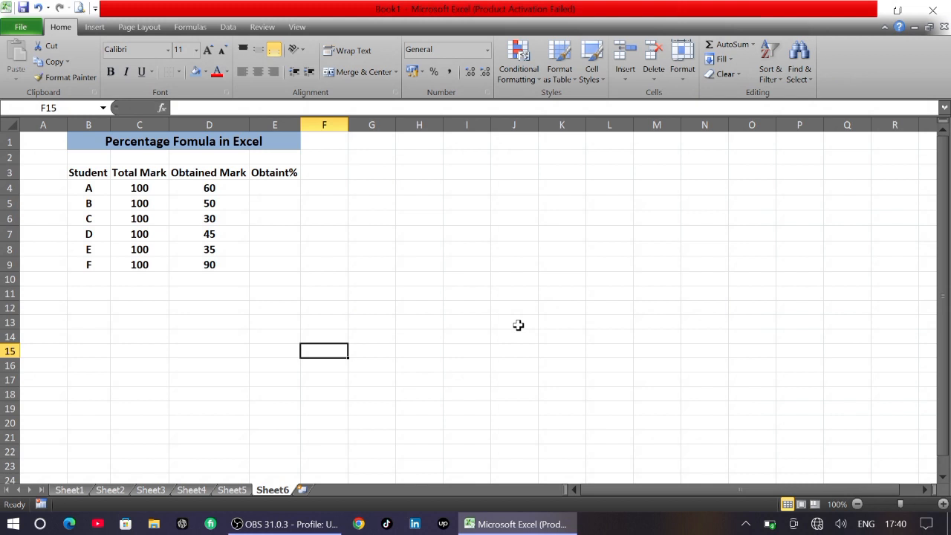
{"action": "left_click_drag", "start_coordinate": [88, 188], "coordinate": [79, 261]}
{"action": "left_click_drag", "start_coordinate": [138, 187], "coordinate": [142, 264]}
{"action": "left_click_drag", "start_coordinate": [210, 188], "coordinate": [210, 279]}
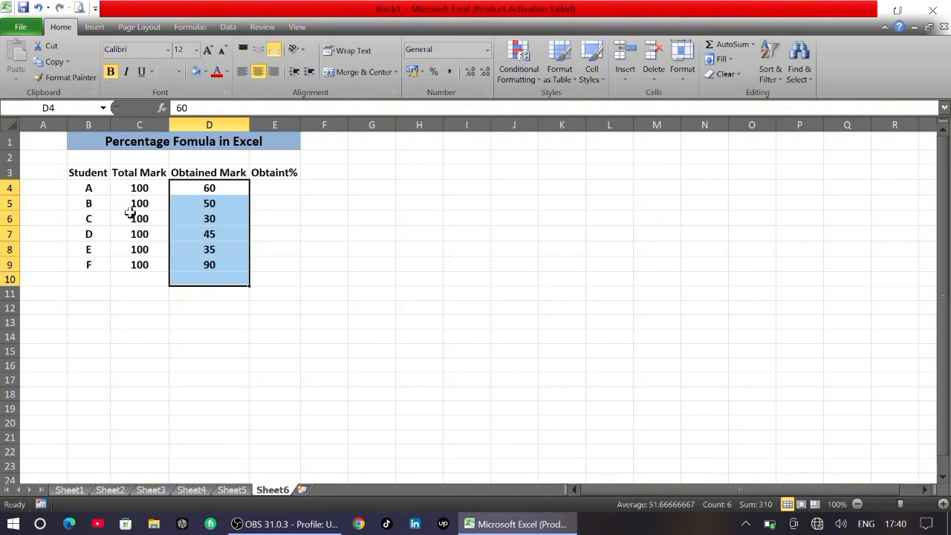
{"action": "left_click_drag", "start_coordinate": [274, 188], "coordinate": [276, 261]}
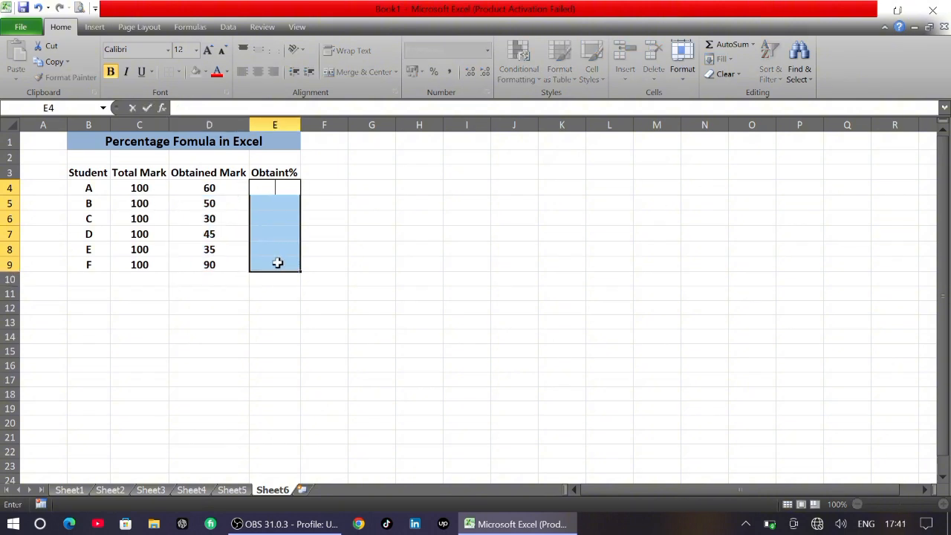
{"action": "left_click", "coordinate": [369, 247]}
- Calculate student A's percentage in E4 of the Obtaint% column by dividing obtained mark by total mark with =D4/C4
{"action": "left_click", "coordinate": [269, 189]}
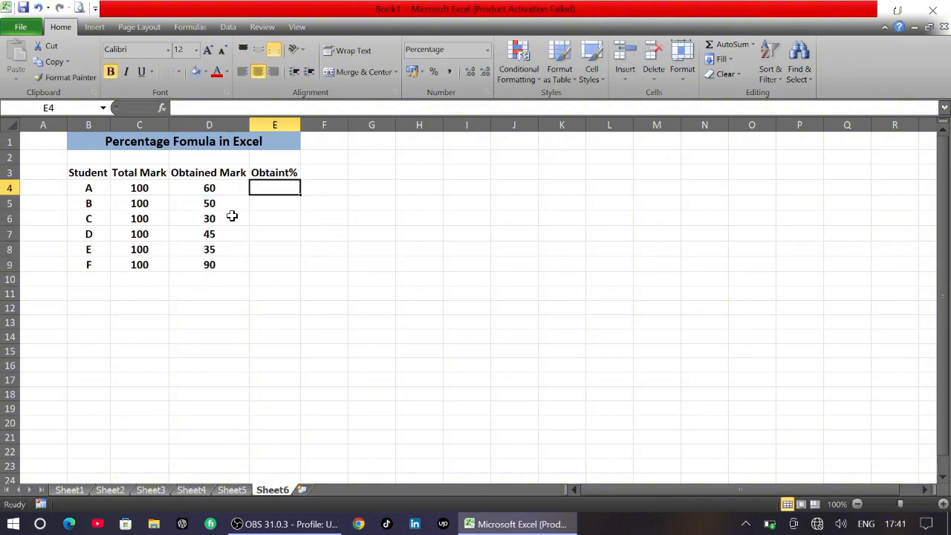
{"action": "type", "text": "="}
{"action": "left_click", "coordinate": [208, 188]}
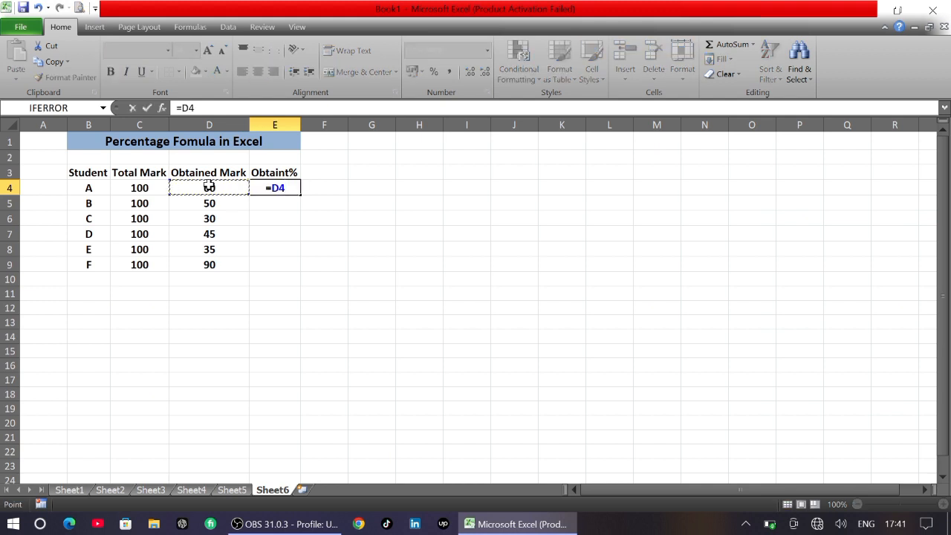
{"action": "type", "text": "/"}
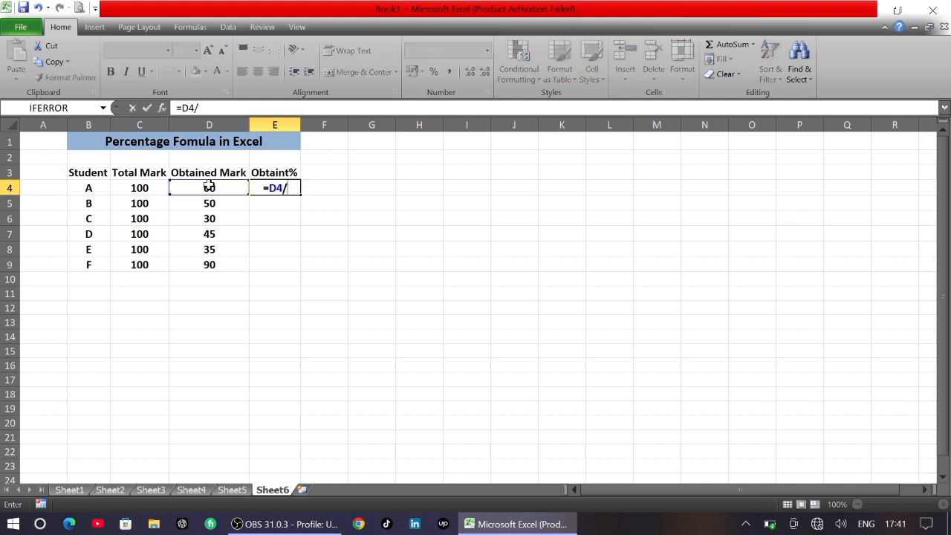
{"action": "left_click", "coordinate": [139, 190]}
{"action": "key", "text": "Return"}
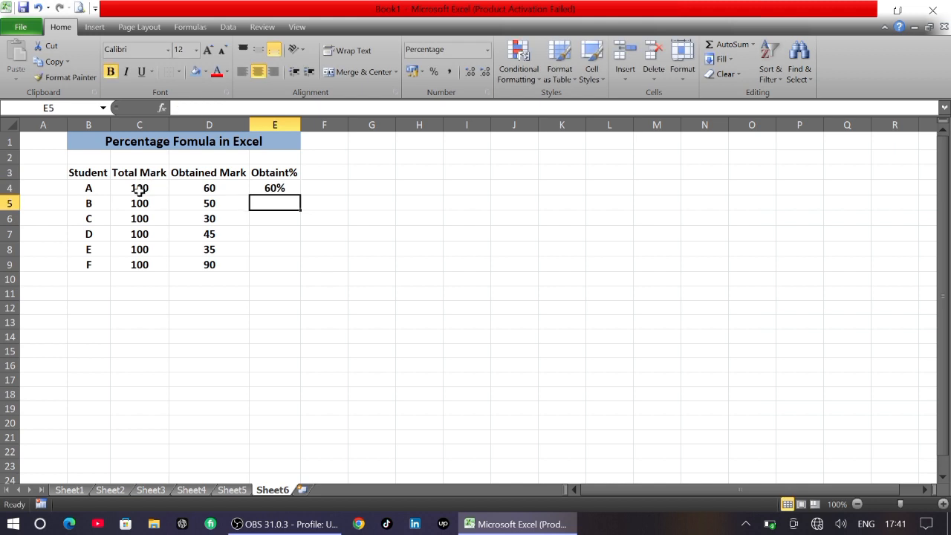
{"action": "left_click", "coordinate": [275, 188]}
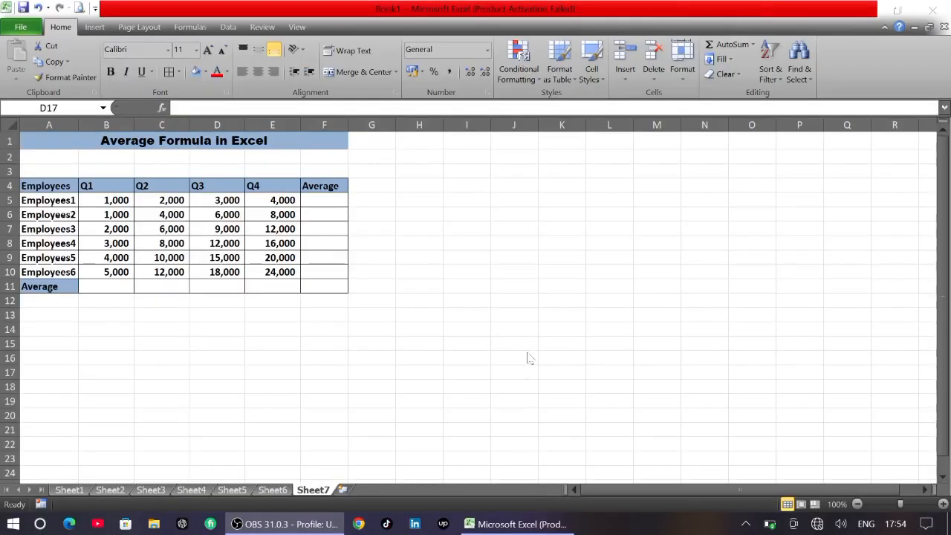
- Calculate Employees1's average of Q1 through Q4 in F5 with =AVERAGE(B5:E5)
{"action": "left_click", "coordinate": [493, 525]}
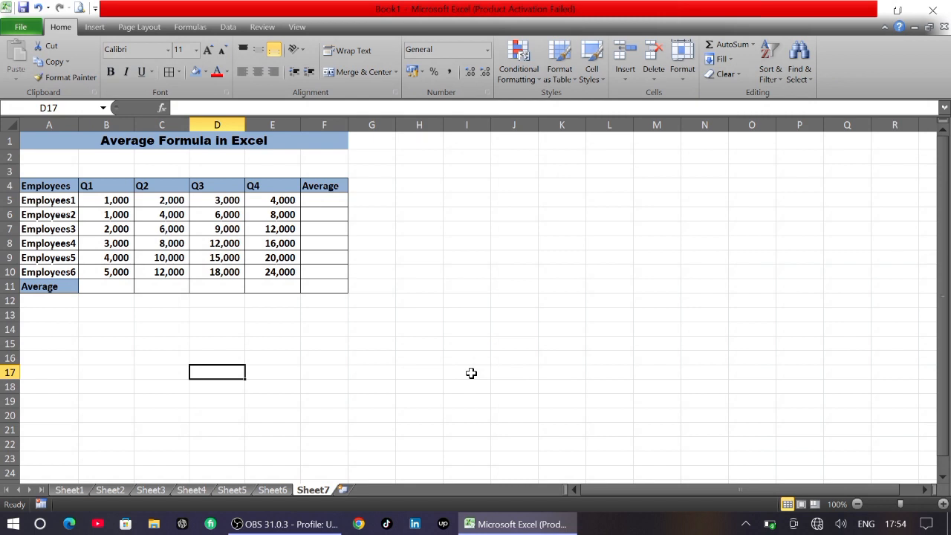
{"action": "left_click", "coordinate": [315, 199]}
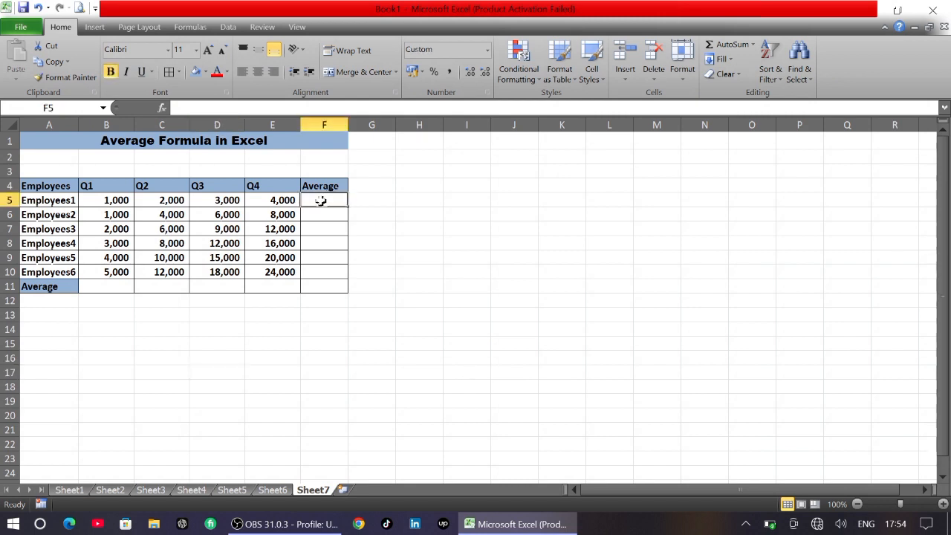
{"action": "left_click", "coordinate": [319, 224]}
{"action": "left_click", "coordinate": [315, 199]}
{"action": "type", "text": "=a"}
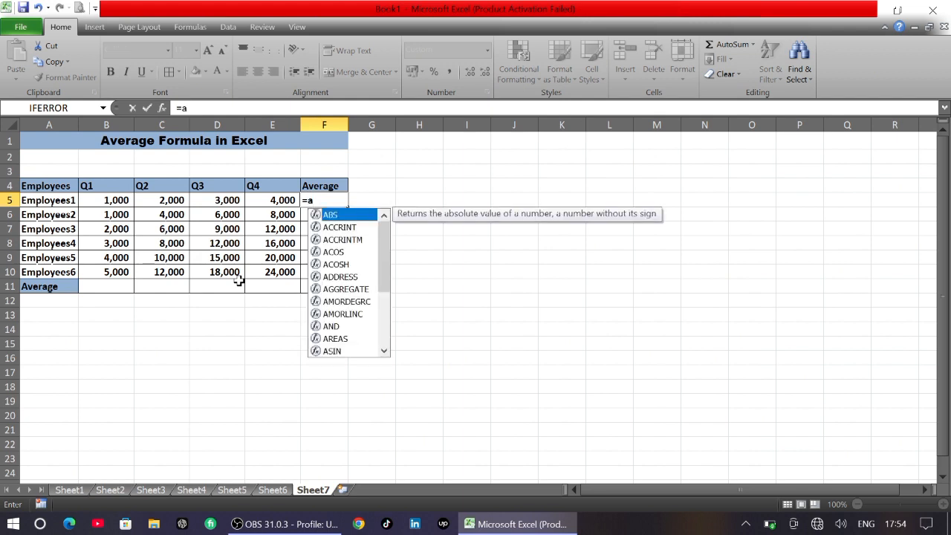
{"action": "type", "text": "vera"}
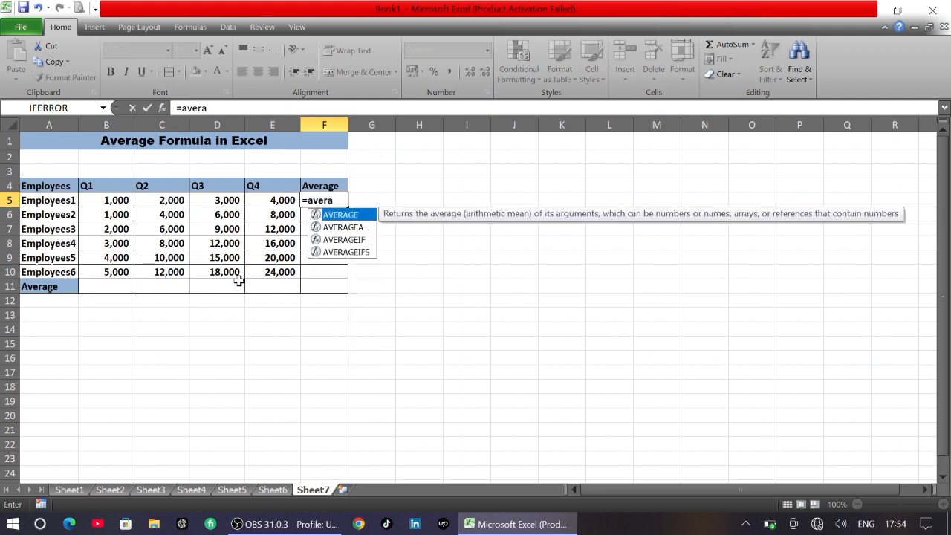
{"action": "key", "text": "Tab"}
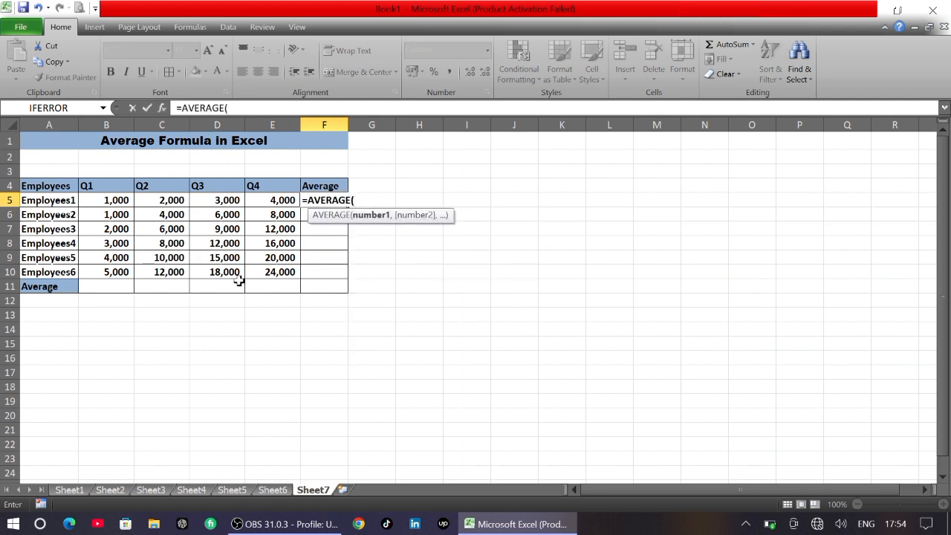
{"action": "left_click", "coordinate": [107, 200]}
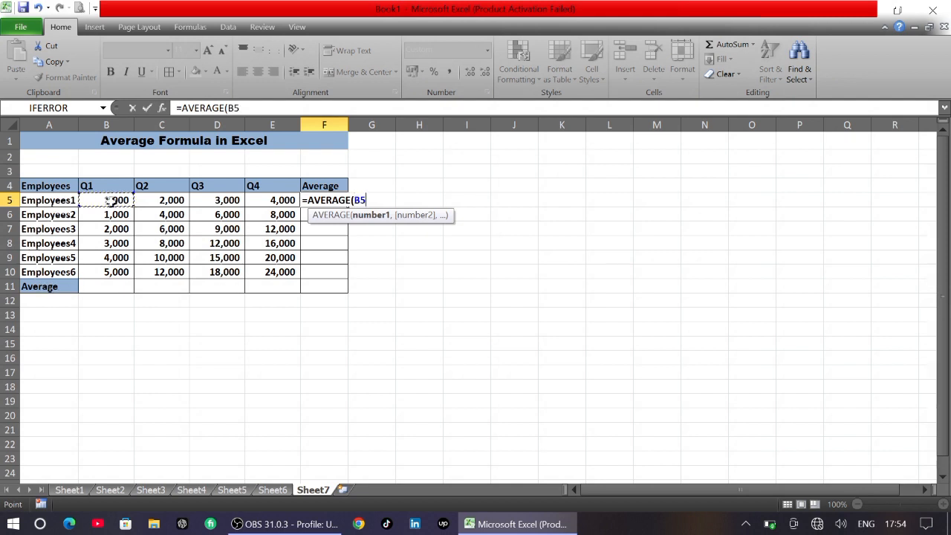
{"action": "left_click_drag", "start_coordinate": [108, 200], "coordinate": [280, 202]}
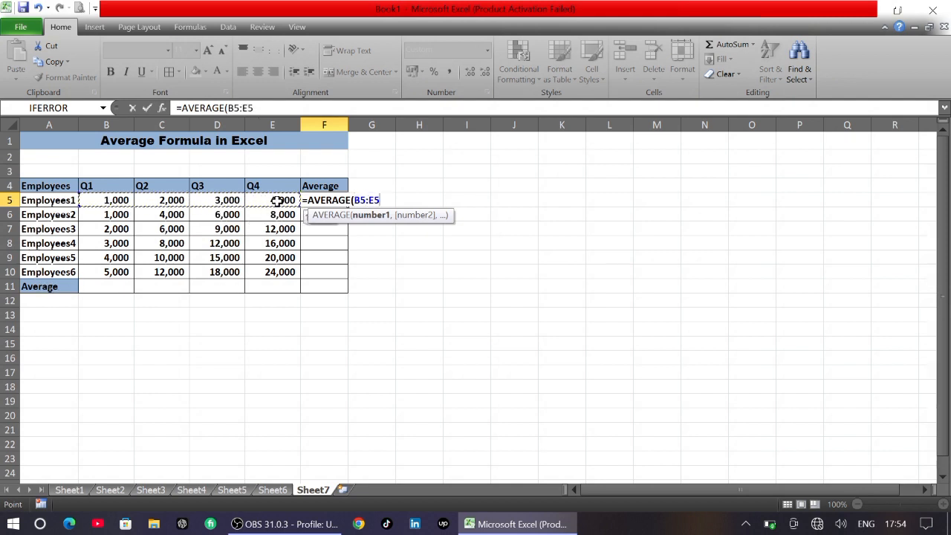
{"action": "key", "text": "Return"}
- Fill Employees1's average formula from F5 down the Average column through Employees6 in F10
{"action": "left_click", "coordinate": [315, 200]}
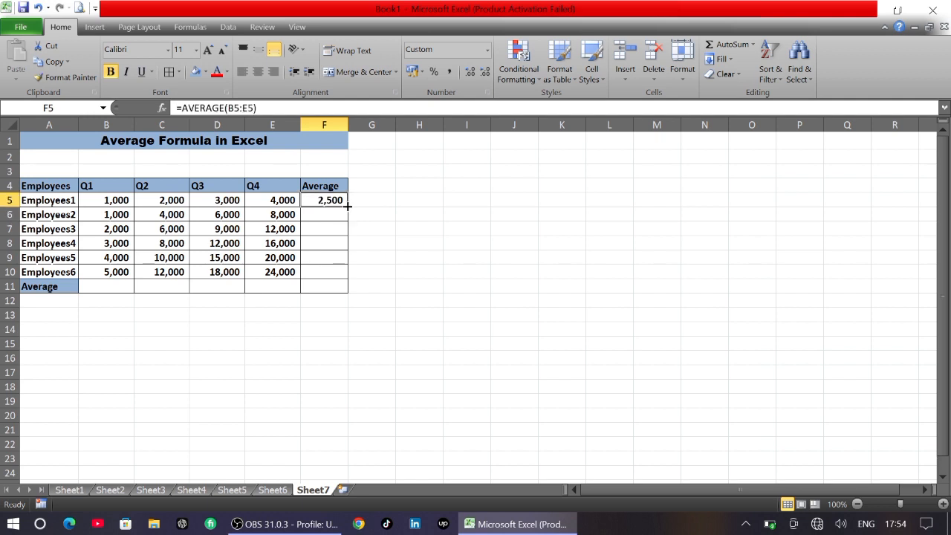
{"action": "left_click_drag", "start_coordinate": [348, 206], "coordinate": [347, 206]}
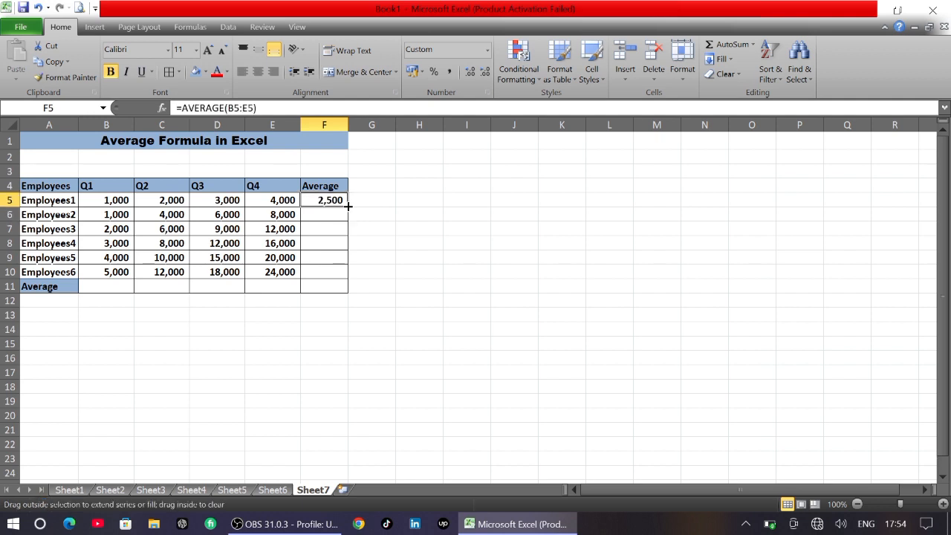
{"action": "left_click_drag", "start_coordinate": [347, 209], "coordinate": [343, 273]}
{"action": "left_click", "coordinate": [315, 272]}
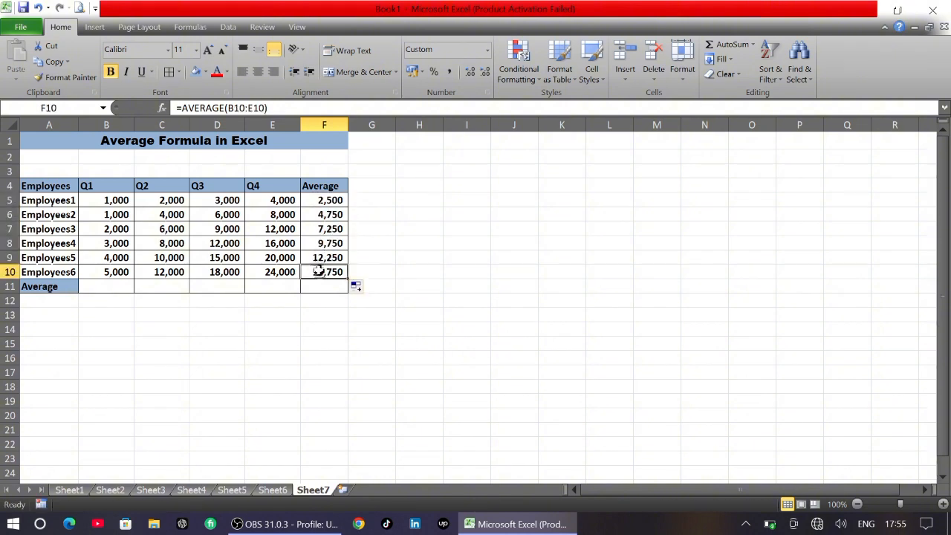
{"action": "left_click_drag", "start_coordinate": [325, 199], "coordinate": [325, 260]}
{"action": "left_click", "coordinate": [325, 206]}
{"action": "left_click", "coordinate": [320, 187]}
{"action": "left_click", "coordinate": [329, 204]}
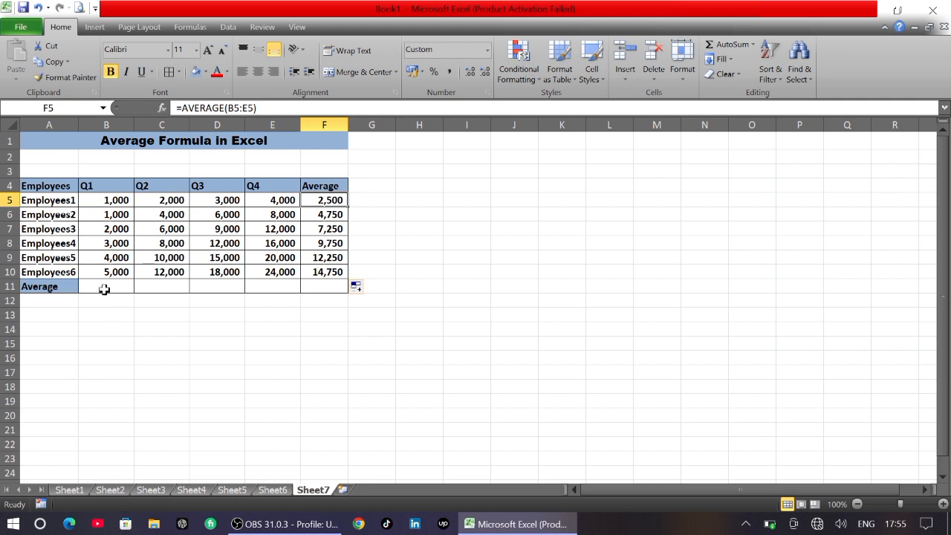
- Calculate the Q1 average of all employees in B11 of the Average row with =AVERAGE(B5:B10)
{"action": "left_click", "coordinate": [104, 288]}
{"action": "type", "text": "=aver"}
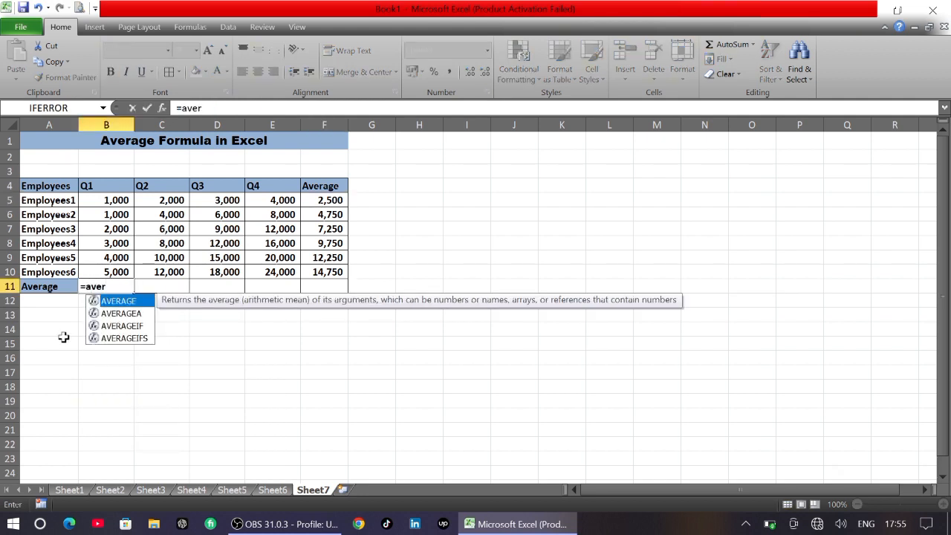
{"action": "key", "text": "BackSpace"}
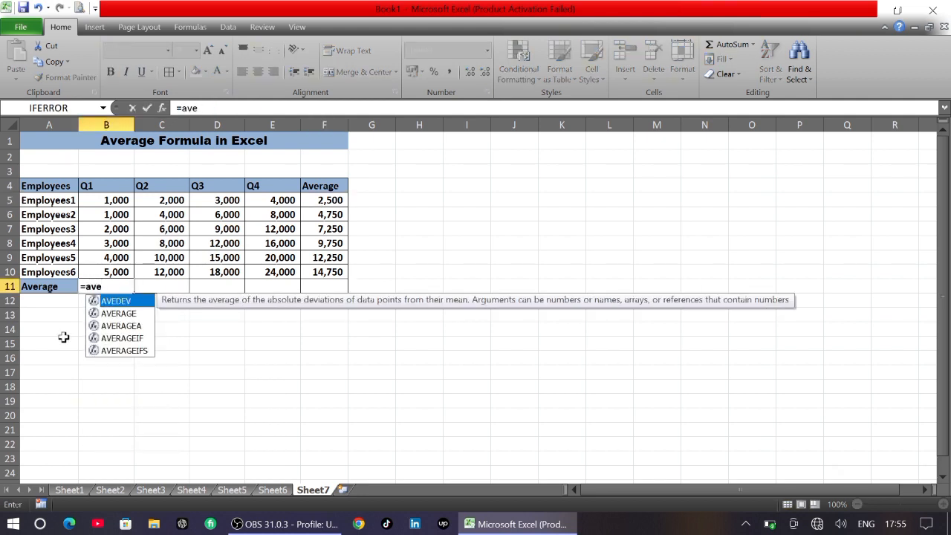
{"action": "type", "text": "rage"}
{"action": "key", "text": "Tab"}
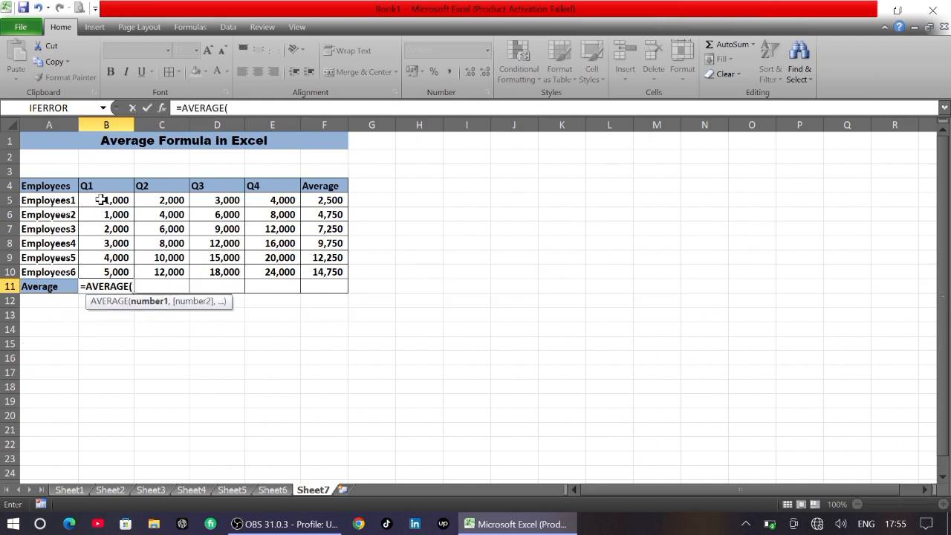
{"action": "left_click_drag", "start_coordinate": [102, 200], "coordinate": [87, 274]}
{"action": "type", "text": ")"}
{"action": "key", "text": "Return"}
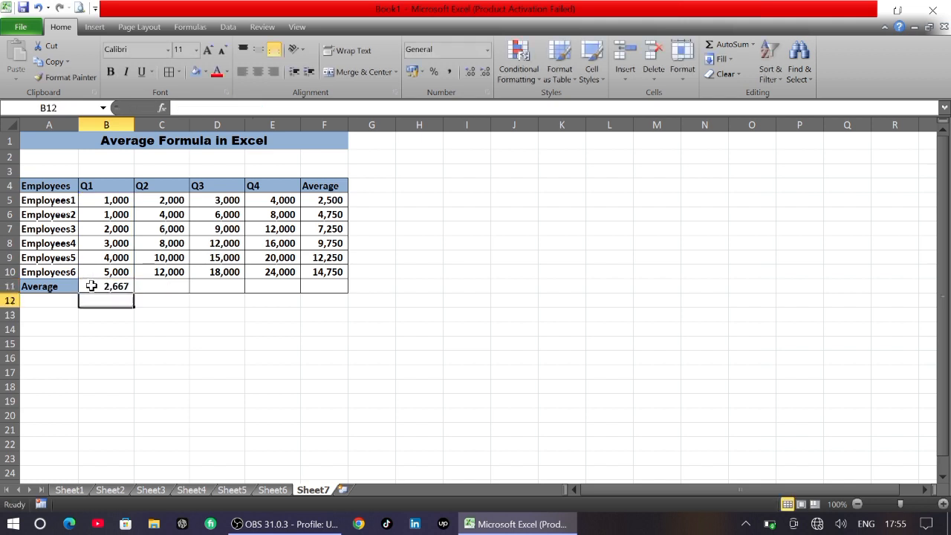
- Fill the Q1 average formula from B11 across the Average row through Q4 in E11
{"action": "left_click", "coordinate": [91, 286]}
{"action": "left_click_drag", "start_coordinate": [130, 295], "coordinate": [156, 297]}
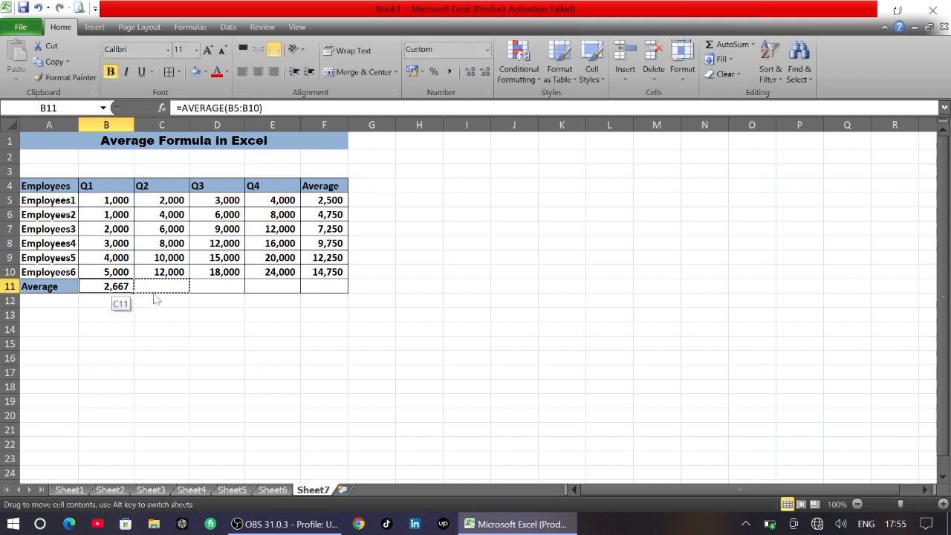
{"action": "left_click_drag", "start_coordinate": [133, 292], "coordinate": [273, 288]}
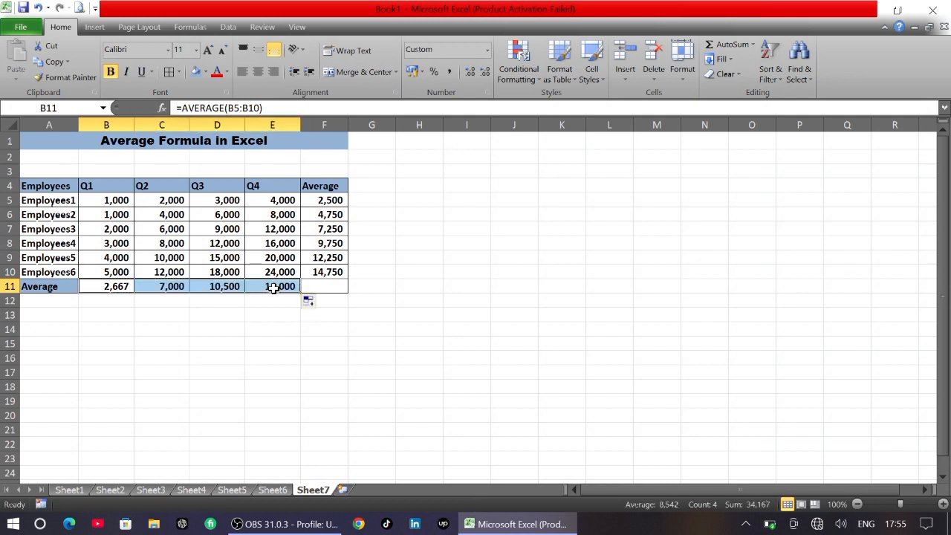
{"action": "left_click", "coordinate": [266, 288]}
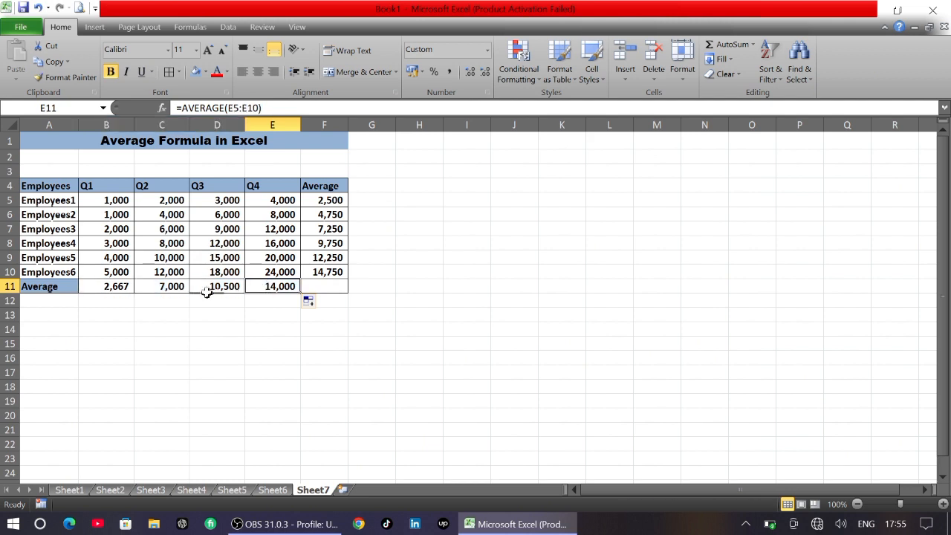
{"action": "left_click", "coordinate": [121, 286]}
- Clear the quarterly averages from B11:E11 in the Average row
{"action": "left_click_drag", "start_coordinate": [106, 284], "coordinate": [271, 286]}
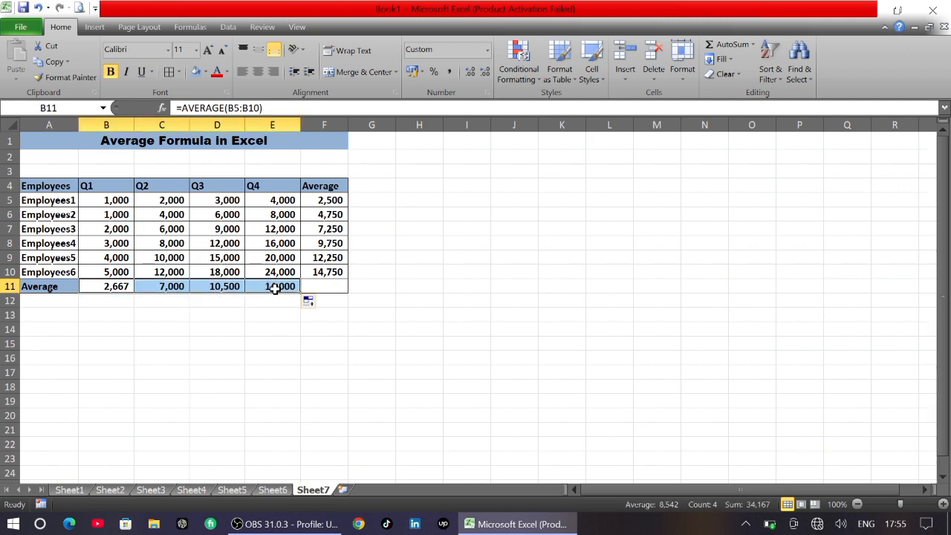
{"action": "key", "text": "Delete"}
{"action": "left_click", "coordinate": [161, 414]}
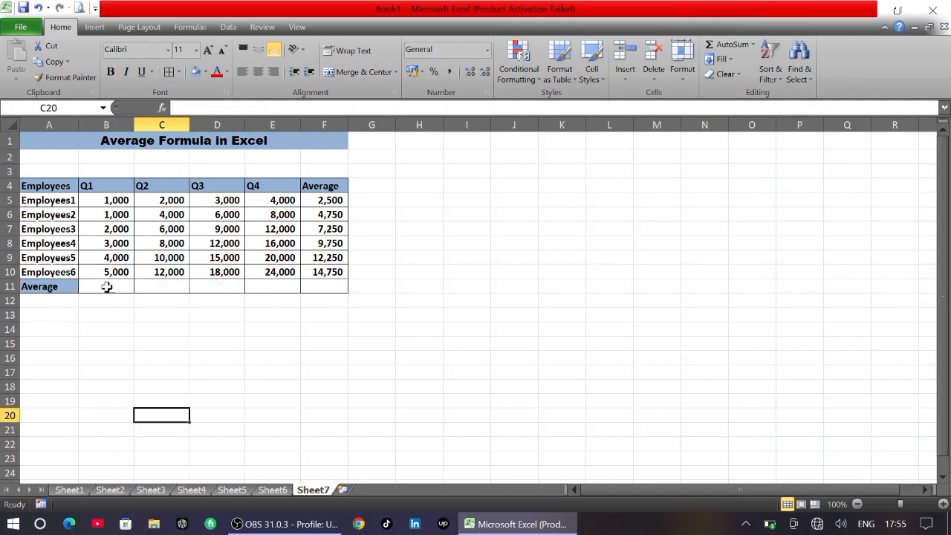
- Calculate the Q1 to Q4 averages together in B11:E11 of the Average row with AutoSum's Average function
{"action": "left_click_drag", "start_coordinate": [106, 286], "coordinate": [260, 285]}
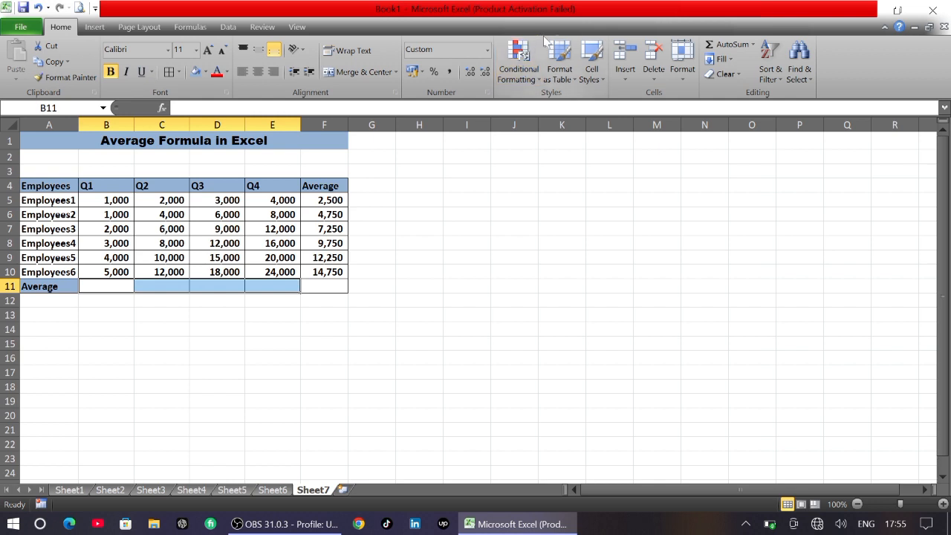
{"action": "left_click", "coordinate": [751, 44]}
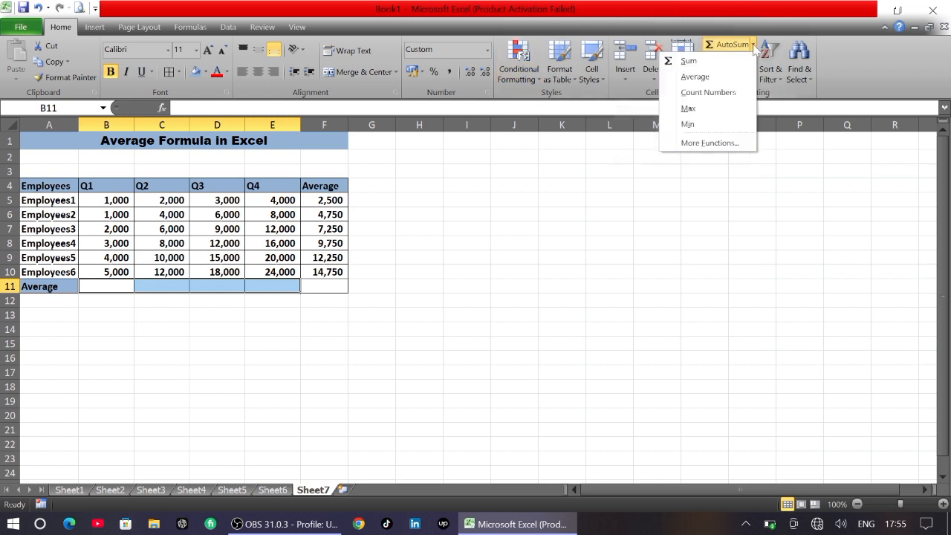
{"action": "left_click", "coordinate": [701, 77]}
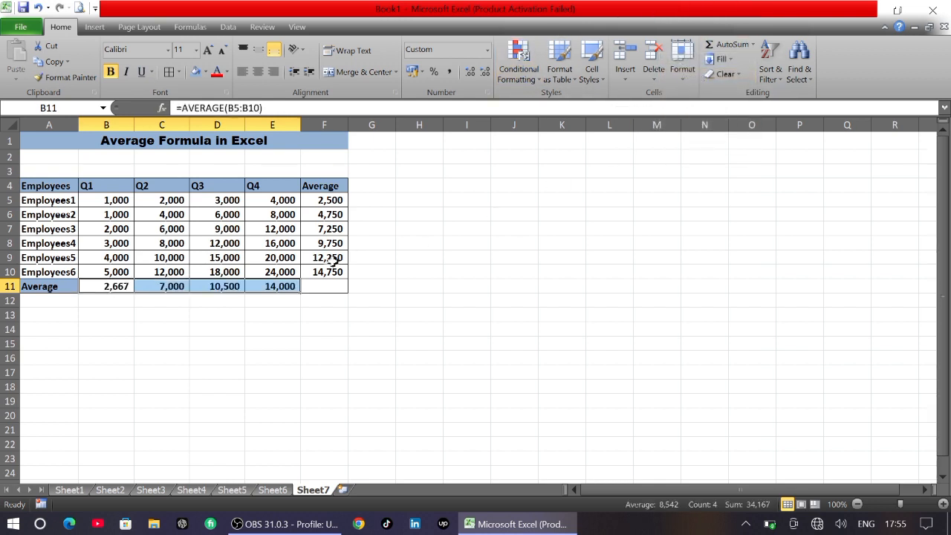
{"action": "left_click", "coordinate": [271, 288]}
{"action": "left_click", "coordinate": [275, 241]}
{"action": "left_click", "coordinate": [176, 239]}
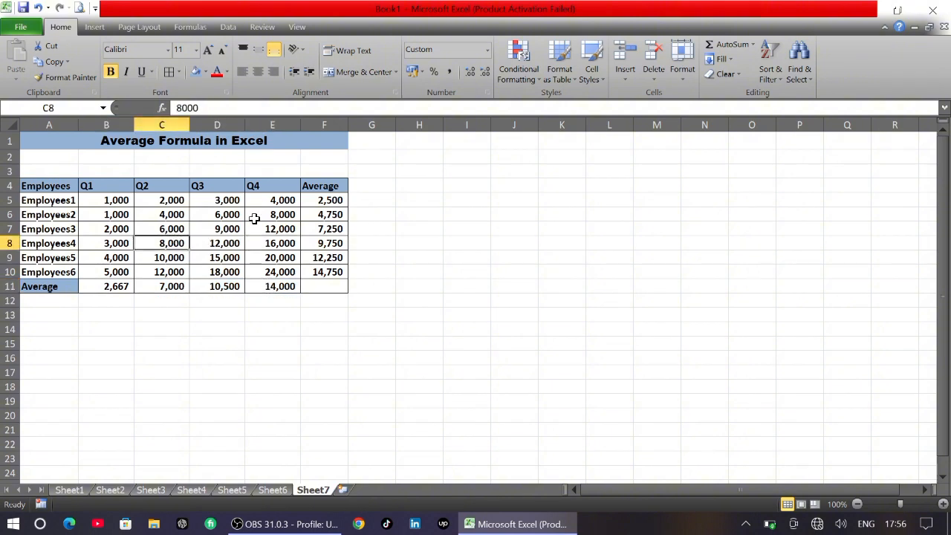
{"action": "left_click", "coordinate": [254, 216]}
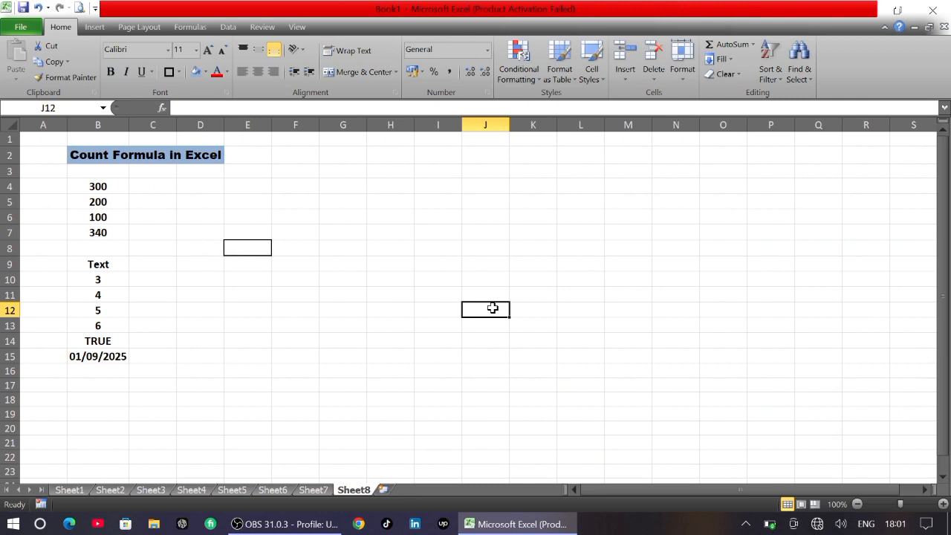
- Count the numeric entries of the list in cell E8 with =COUNT(B4:B15)
{"action": "left_click", "coordinate": [643, 245]}
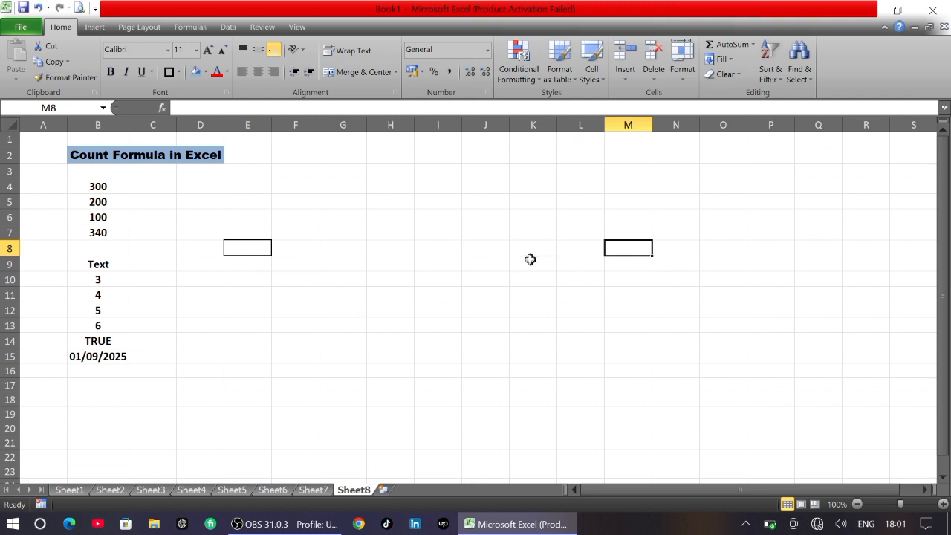
{"action": "left_click_drag", "start_coordinate": [102, 190], "coordinate": [99, 195]}
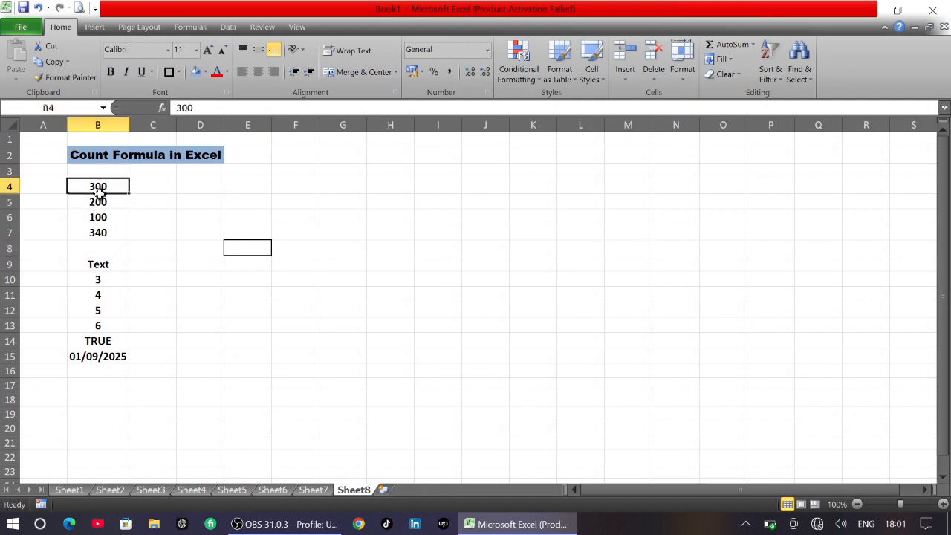
{"action": "left_click_drag", "start_coordinate": [99, 195], "coordinate": [99, 265]}
{"action": "type", "text": "=co"}
{"action": "type", "text": "unt"}
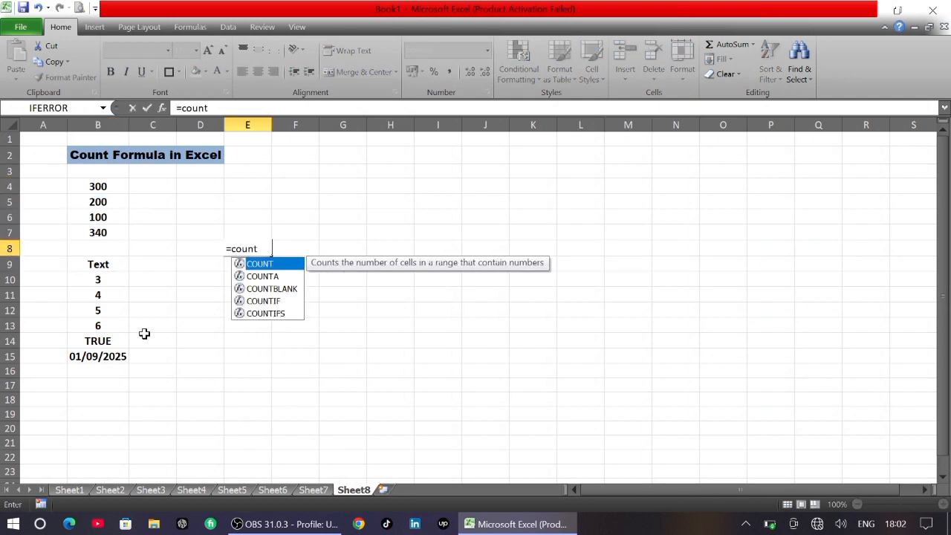
{"action": "key", "text": "Tab"}
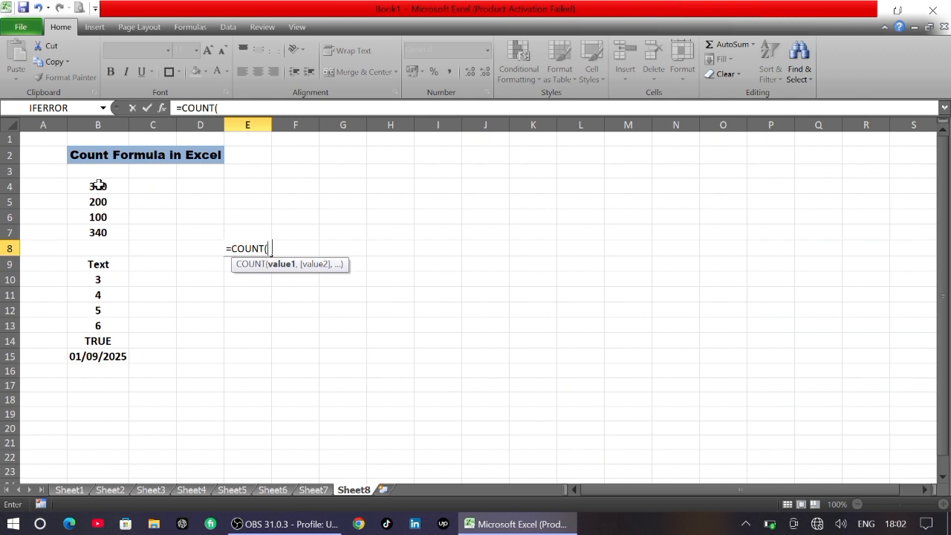
{"action": "left_click_drag", "start_coordinate": [99, 186], "coordinate": [94, 359]}
{"action": "key", "text": "Return"}
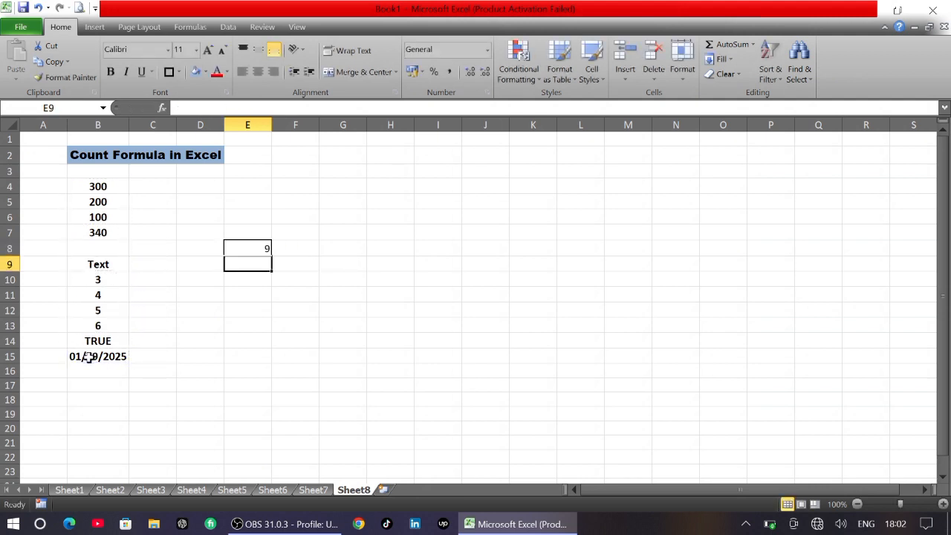
- Centre the count result in cell E8 horizontally
{"action": "left_click", "coordinate": [318, 345]}
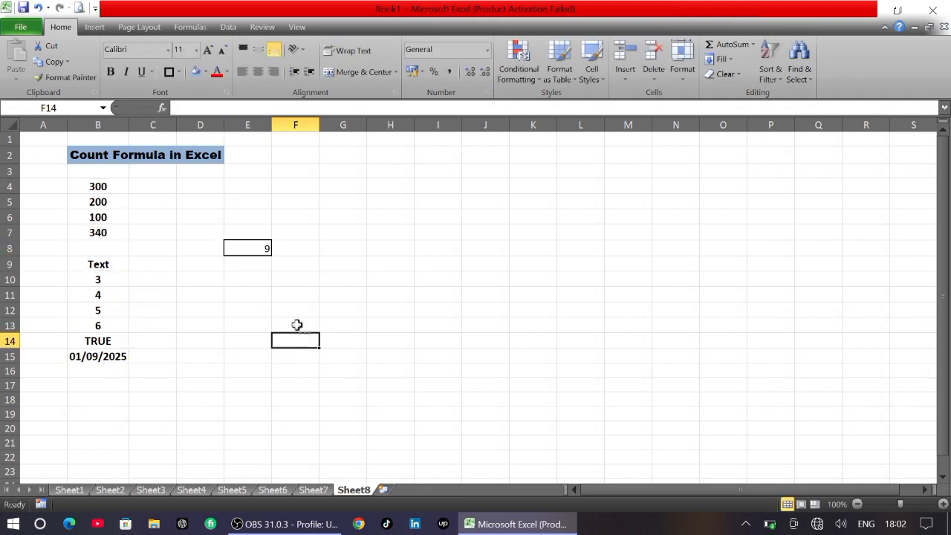
{"action": "left_click", "coordinate": [251, 245]}
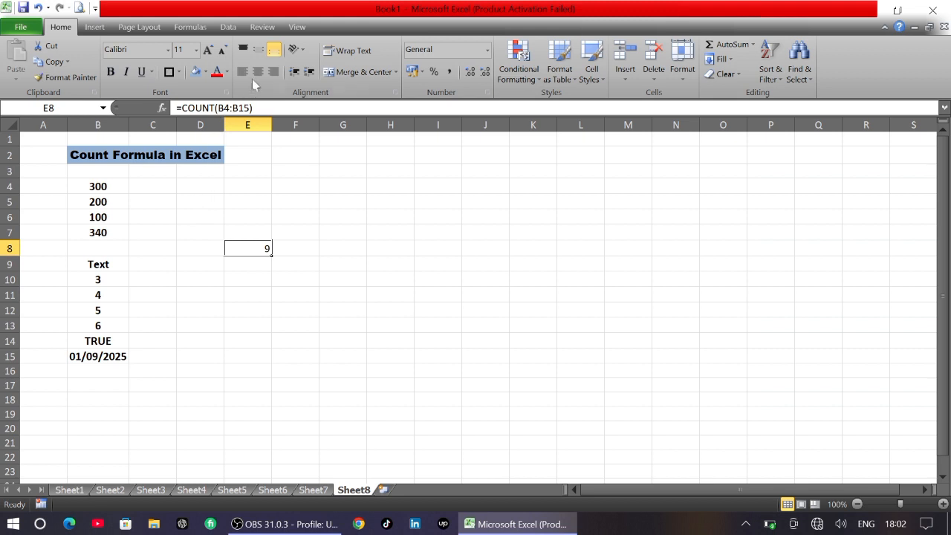
{"action": "left_click", "coordinate": [257, 74]}
{"action": "left_click", "coordinate": [342, 279]}
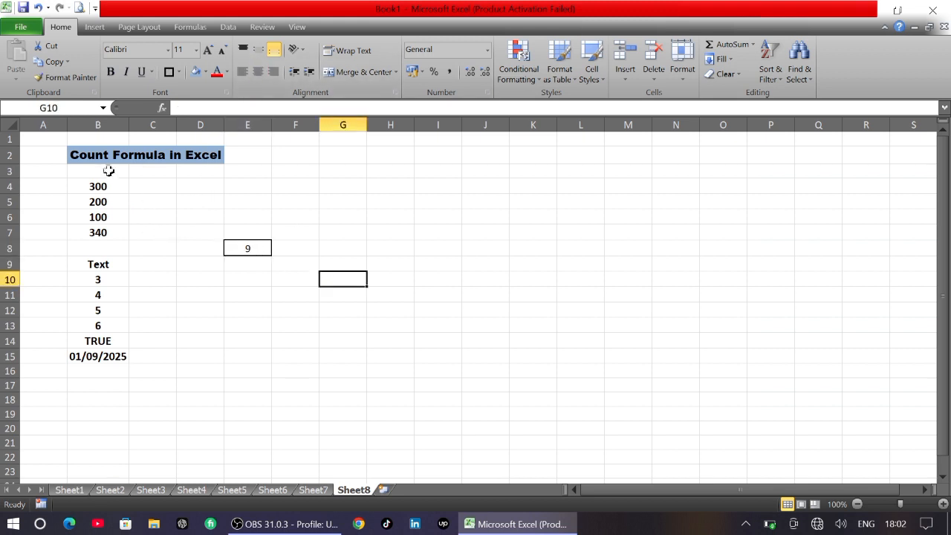
{"action": "left_click_drag", "start_coordinate": [287, 282], "coordinate": [277, 291]}
- Examine which entries in B4:B15 the COUNT formula in E8 includes: the numbers, blank cell, text, logical value and date
{"action": "left_click_drag", "start_coordinate": [103, 185], "coordinate": [106, 230]}
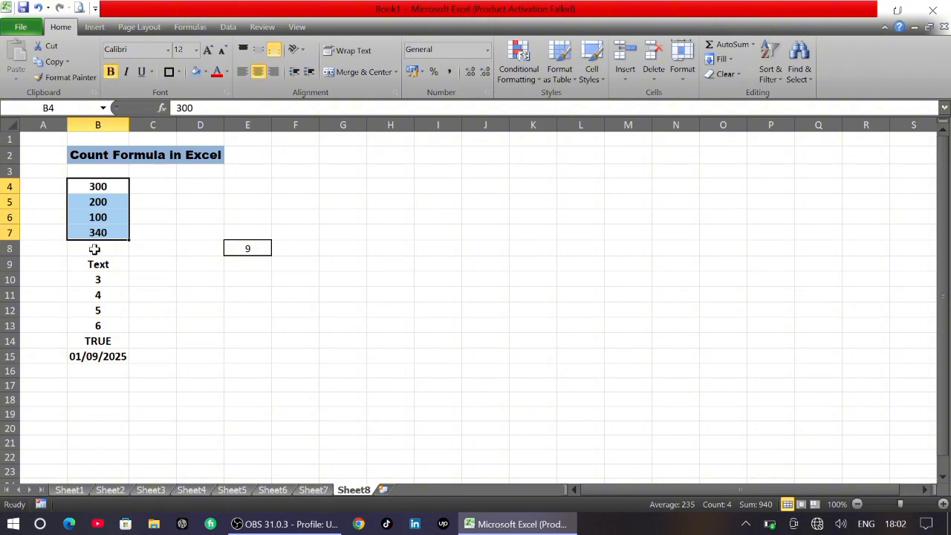
{"action": "left_click", "coordinate": [92, 248]}
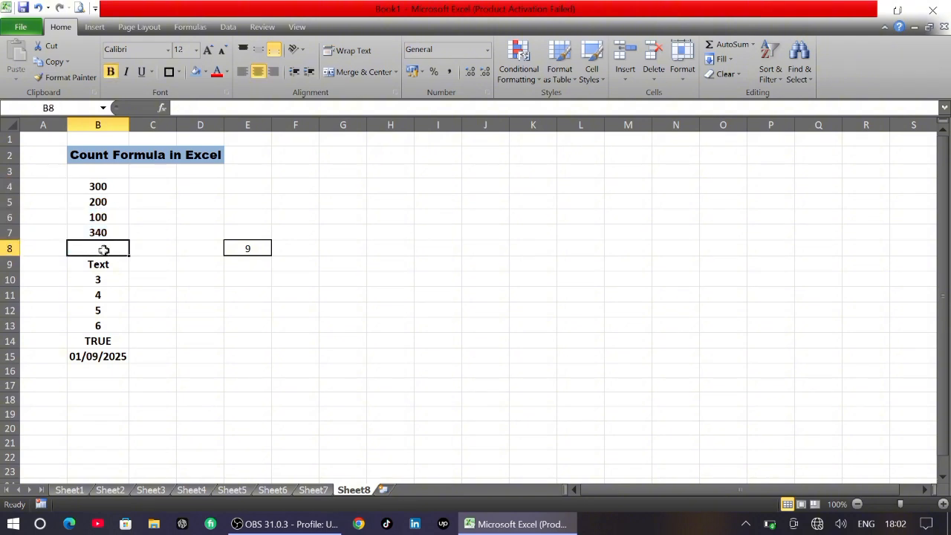
{"action": "left_click", "coordinate": [103, 263]}
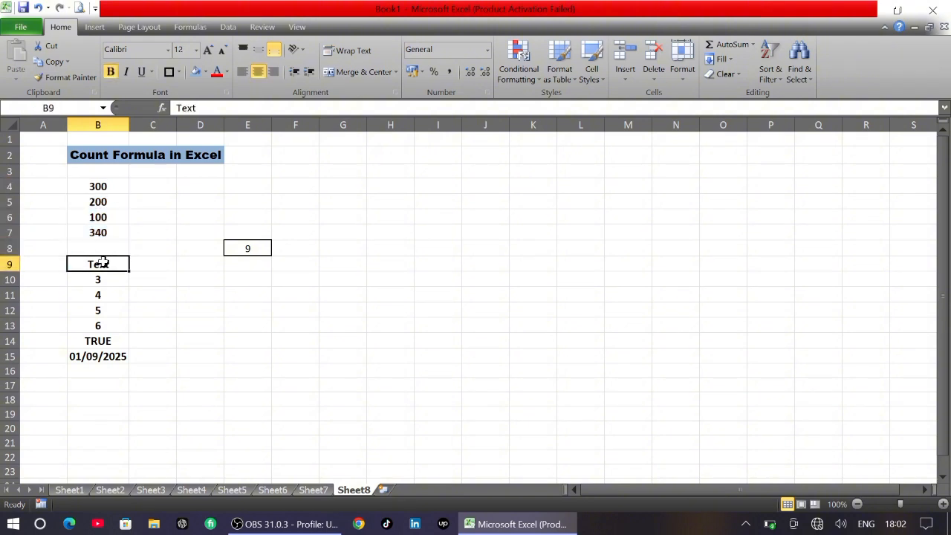
{"action": "left_click", "coordinate": [84, 341]}
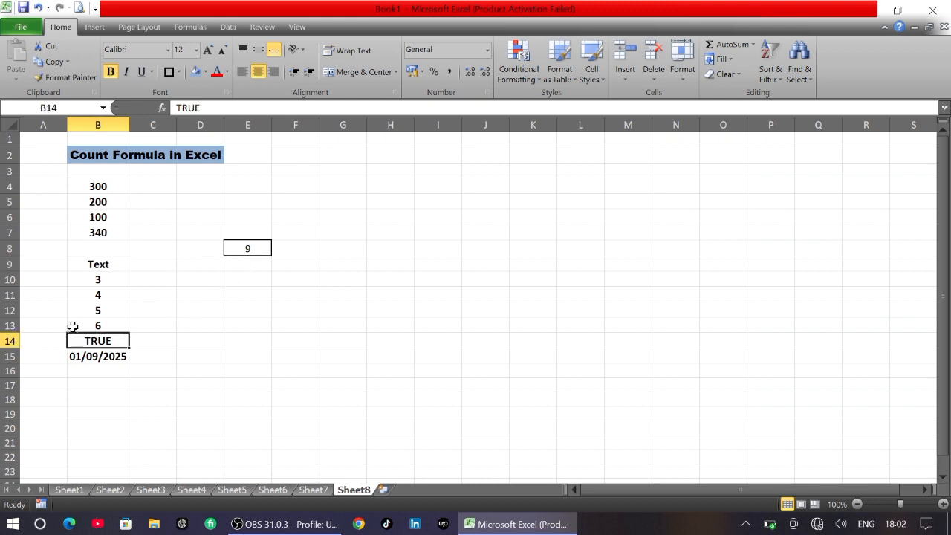
{"action": "left_click", "coordinate": [85, 357]}
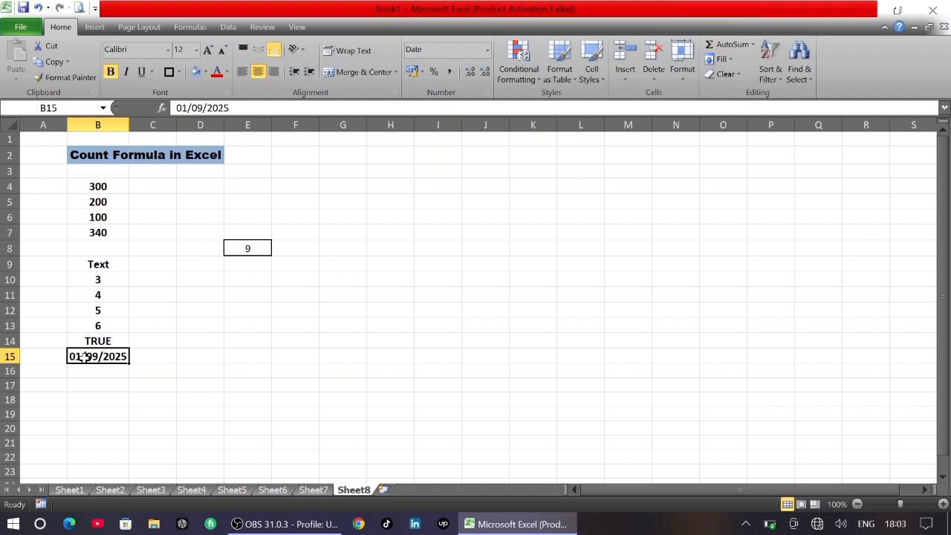
{"action": "left_click_drag", "start_coordinate": [97, 186], "coordinate": [95, 227]}
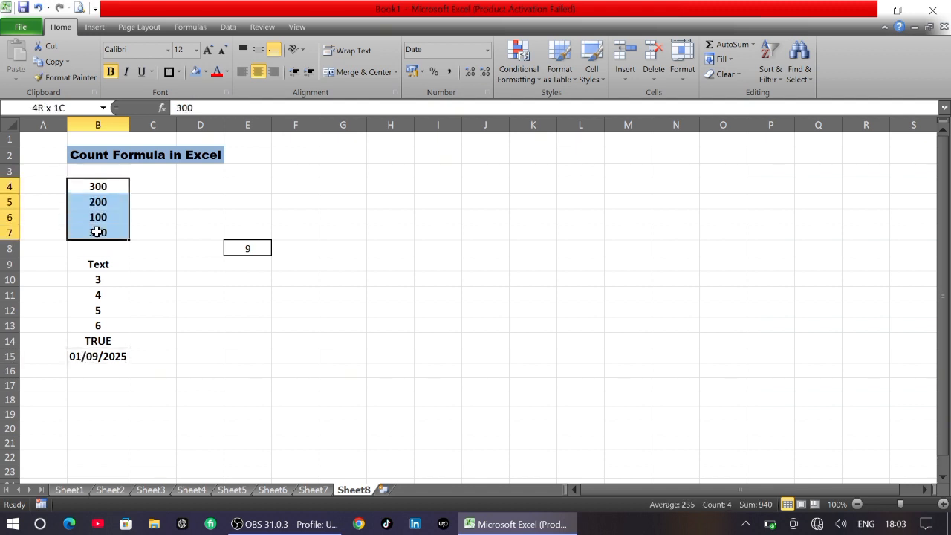
{"action": "left_click_drag", "start_coordinate": [98, 280], "coordinate": [97, 325]}
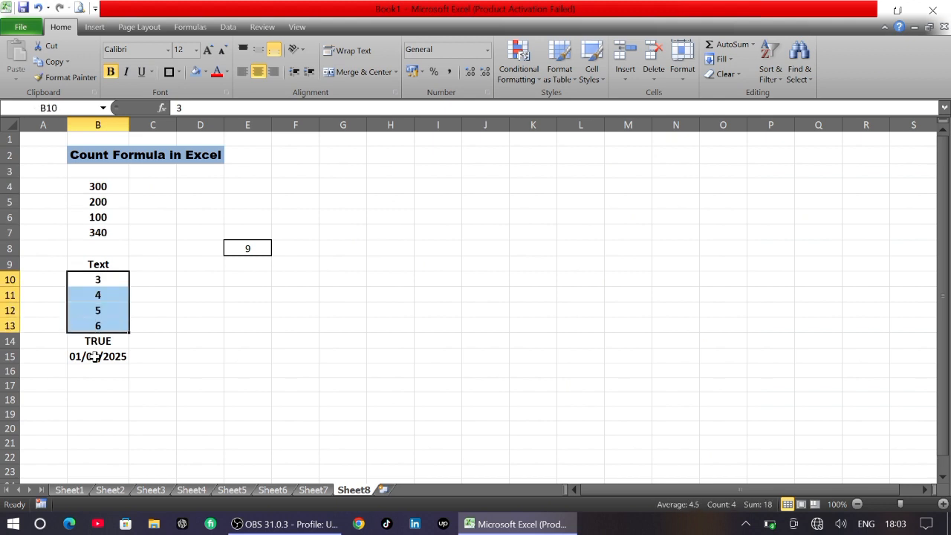
{"action": "left_click", "coordinate": [90, 357]}
{"action": "left_click_drag", "start_coordinate": [97, 185], "coordinate": [98, 232]}
{"action": "left_click_drag", "start_coordinate": [97, 279], "coordinate": [100, 329]}
{"action": "left_click", "coordinate": [100, 358]}
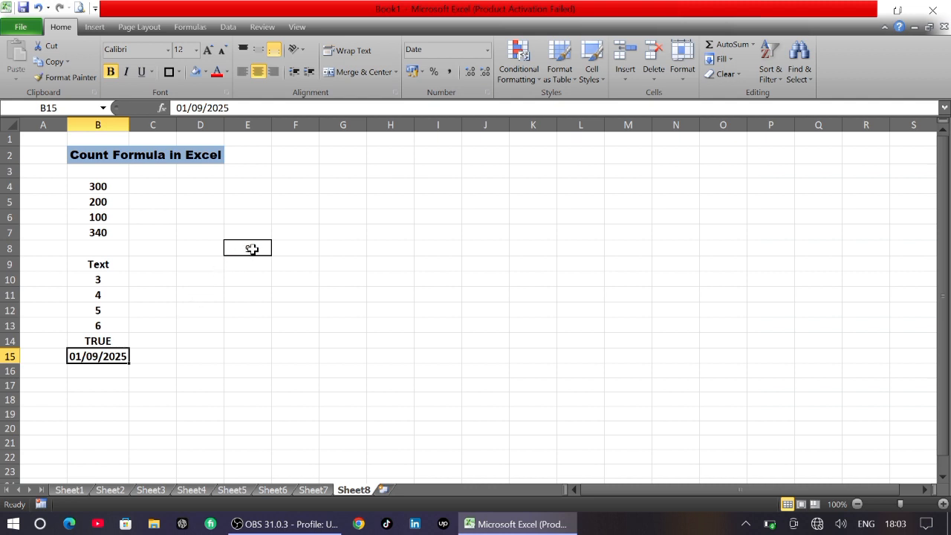
{"action": "left_click_drag", "start_coordinate": [108, 186], "coordinate": [114, 231]}
{"action": "left_click", "coordinate": [229, 253]}
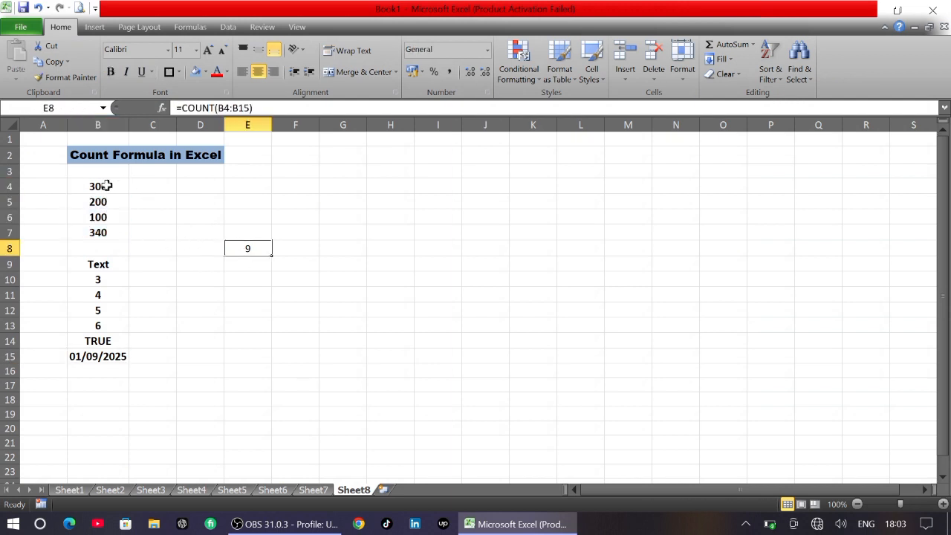
{"action": "left_click", "coordinate": [104, 186]}
{"action": "left_click_drag", "start_coordinate": [105, 185], "coordinate": [111, 231]}
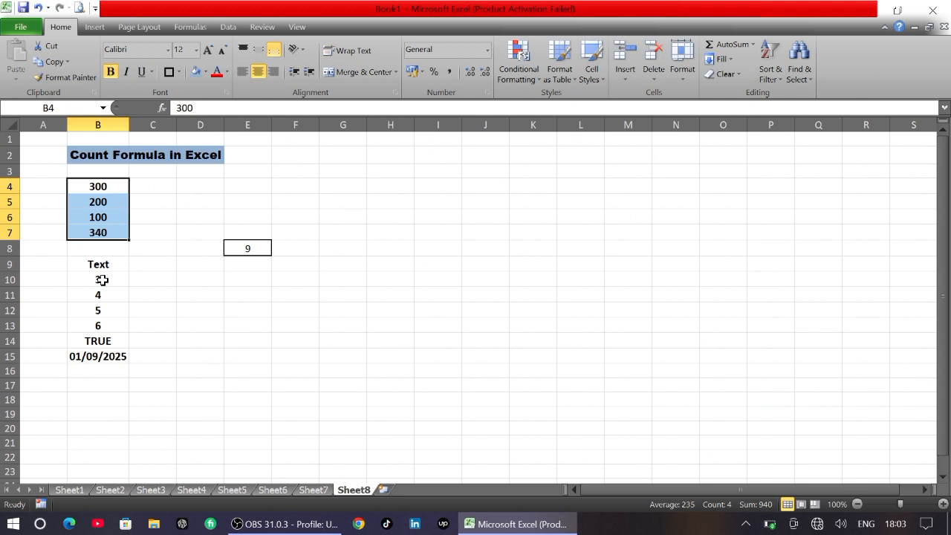
{"action": "left_click_drag", "start_coordinate": [101, 280], "coordinate": [77, 321]}
{"action": "double_click", "coordinate": [100, 278]}
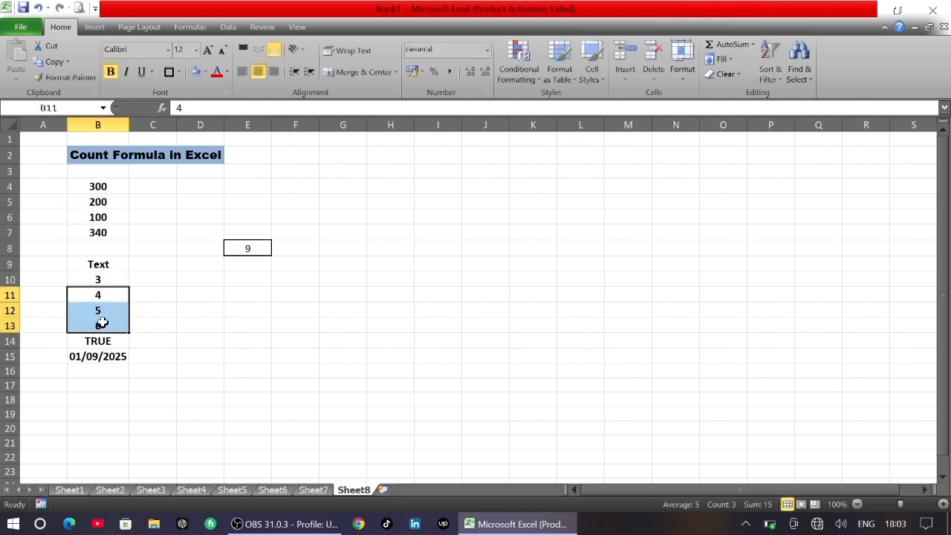
{"action": "left_click", "coordinate": [191, 322]}
{"action": "left_click", "coordinate": [307, 279]}
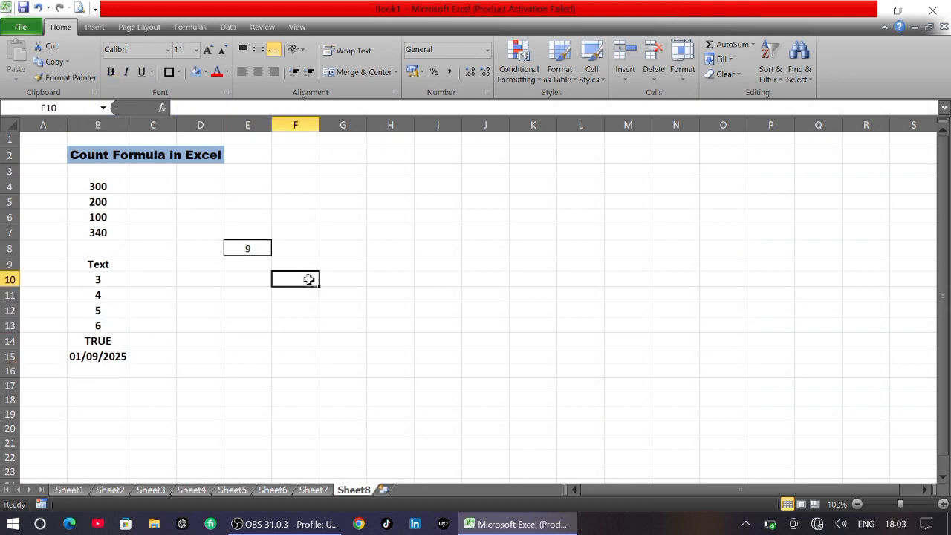
{"action": "left_click", "coordinate": [399, 249]}
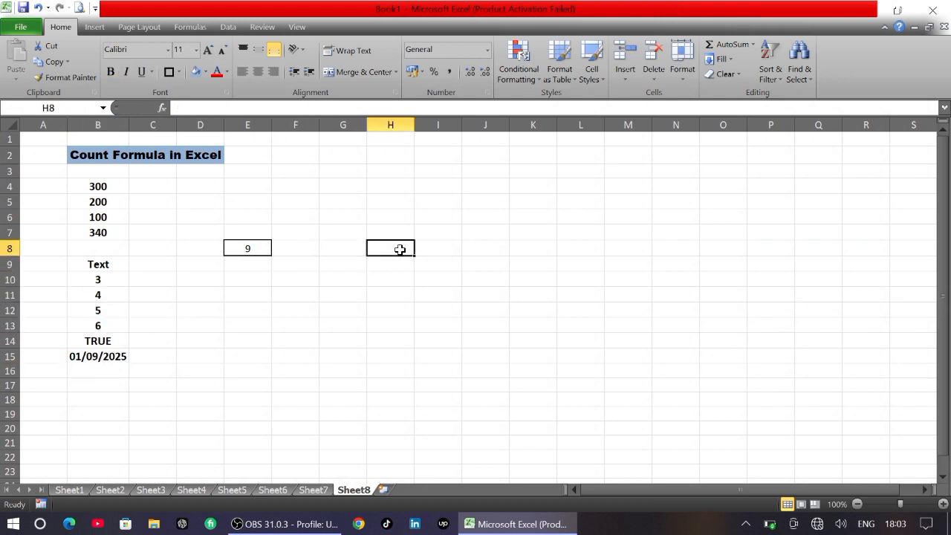